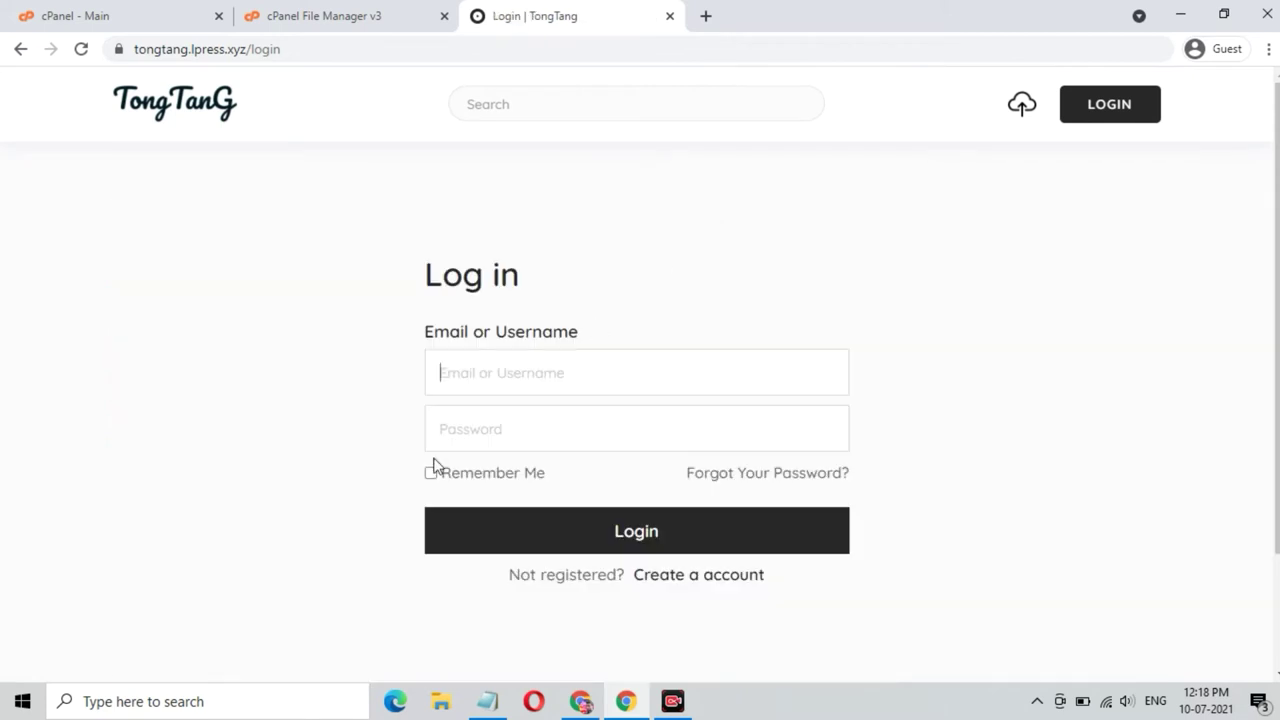
- Enter the admin account's email and password on the TongTang login form and log in
{"action": "left_click", "coordinate": [550, 377]}
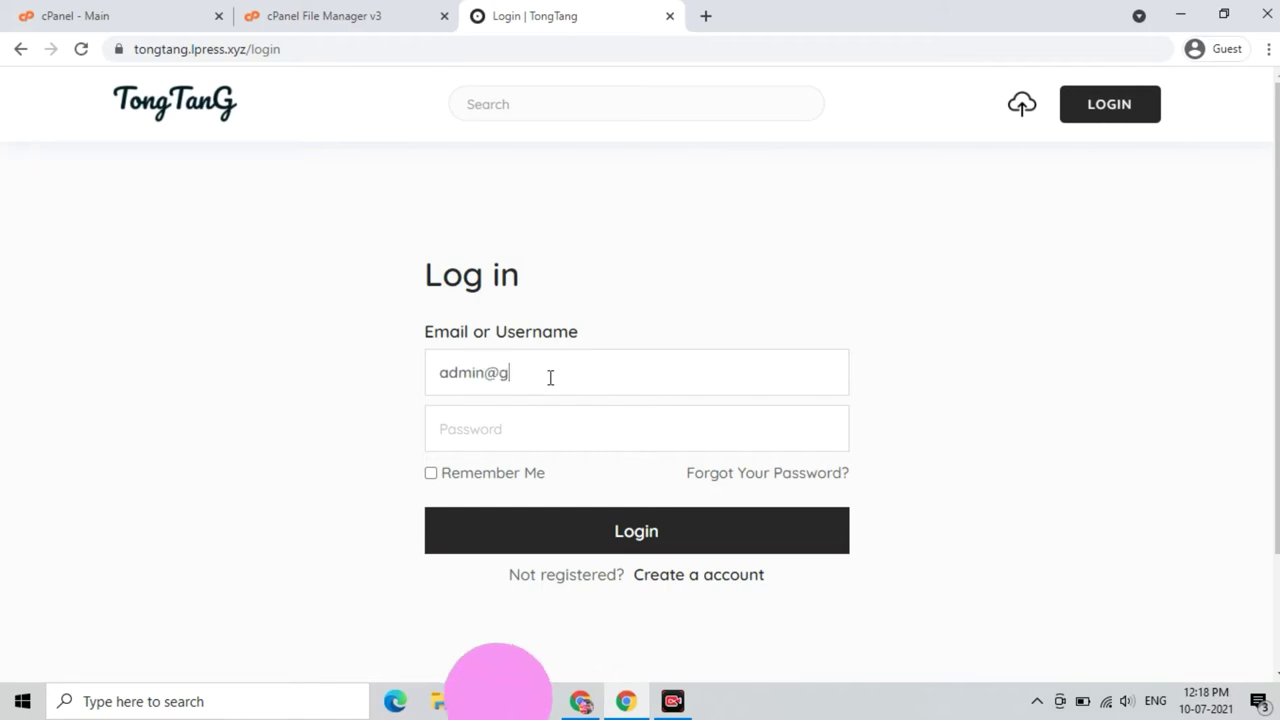
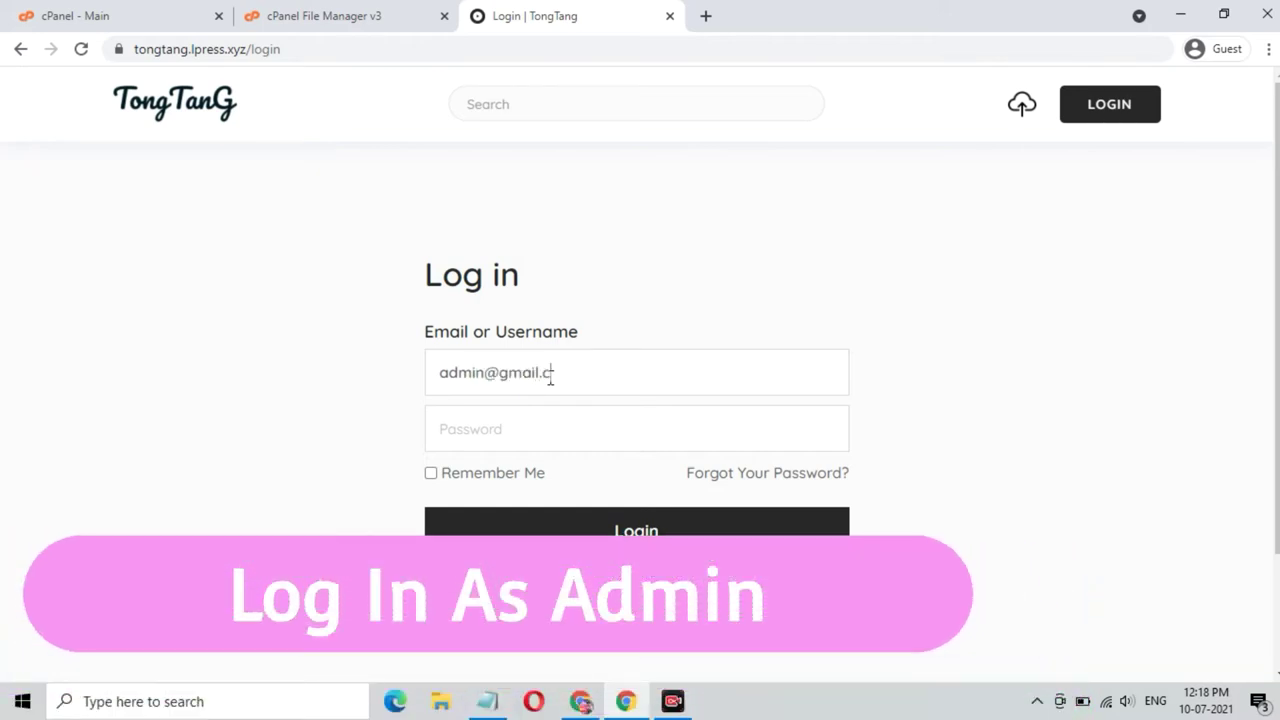
{"action": "left_click", "coordinate": [581, 433]}
{"action": "type", "text": "admin@123"}
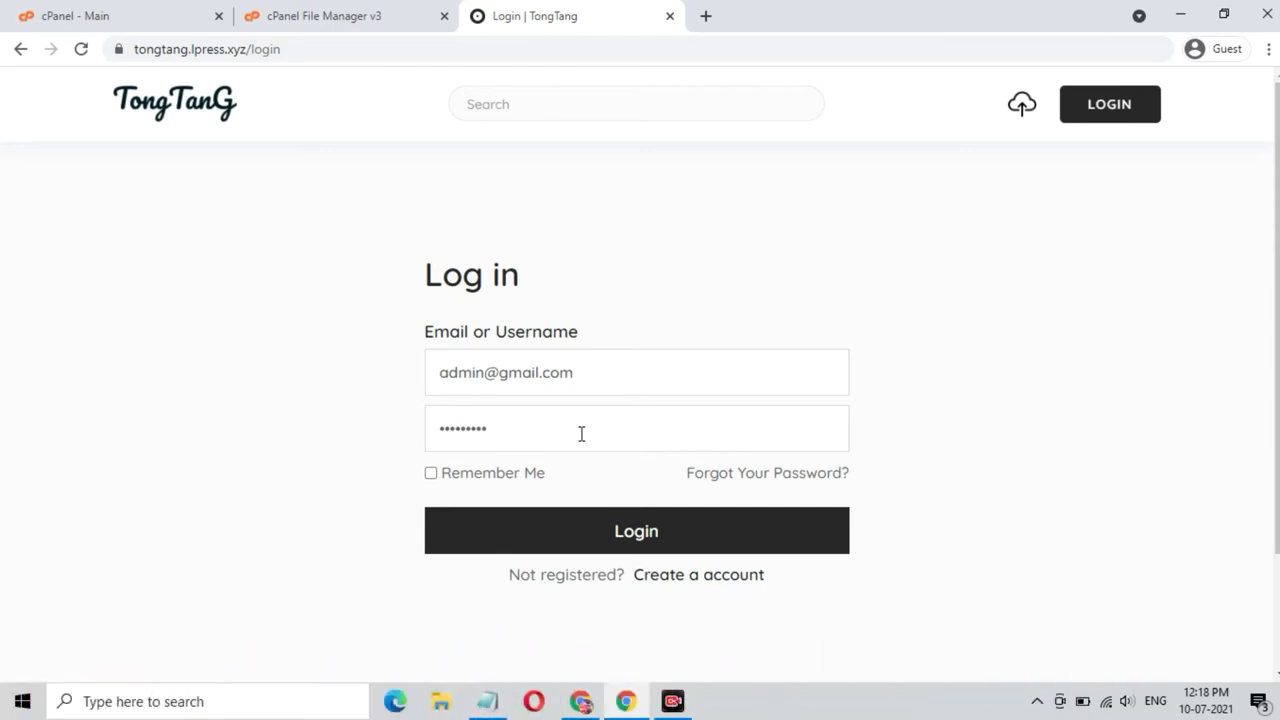
{"action": "left_click", "coordinate": [630, 524]}
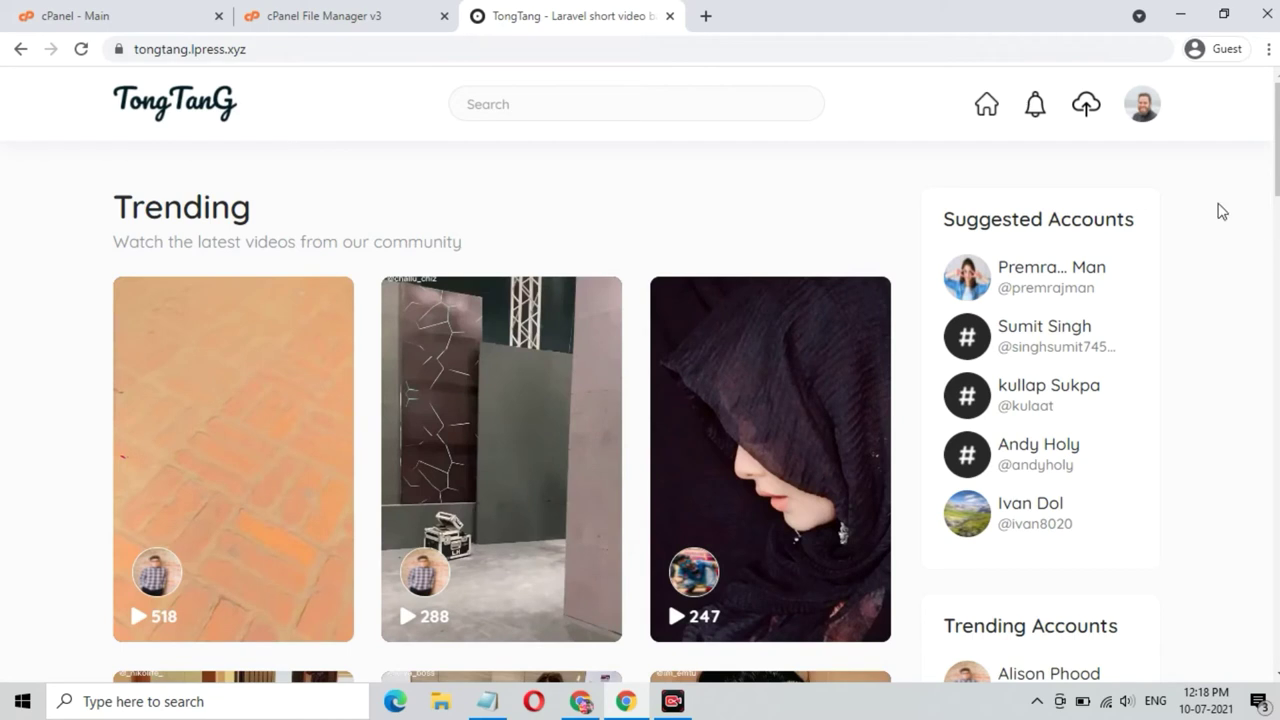
- Open Admin Panel from the profile avatar menu and review the totals: 20 videos, 54 users
{"action": "left_click", "coordinate": [1148, 108]}
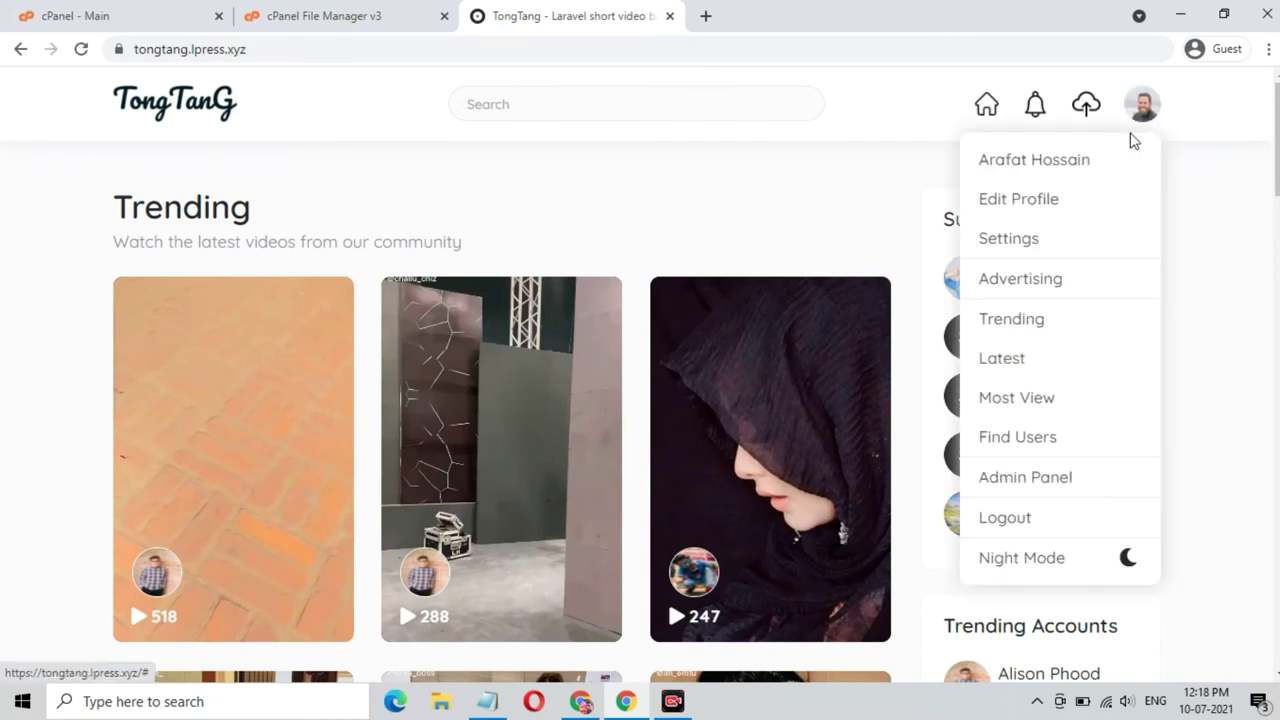
{"action": "left_click", "coordinate": [1031, 486]}
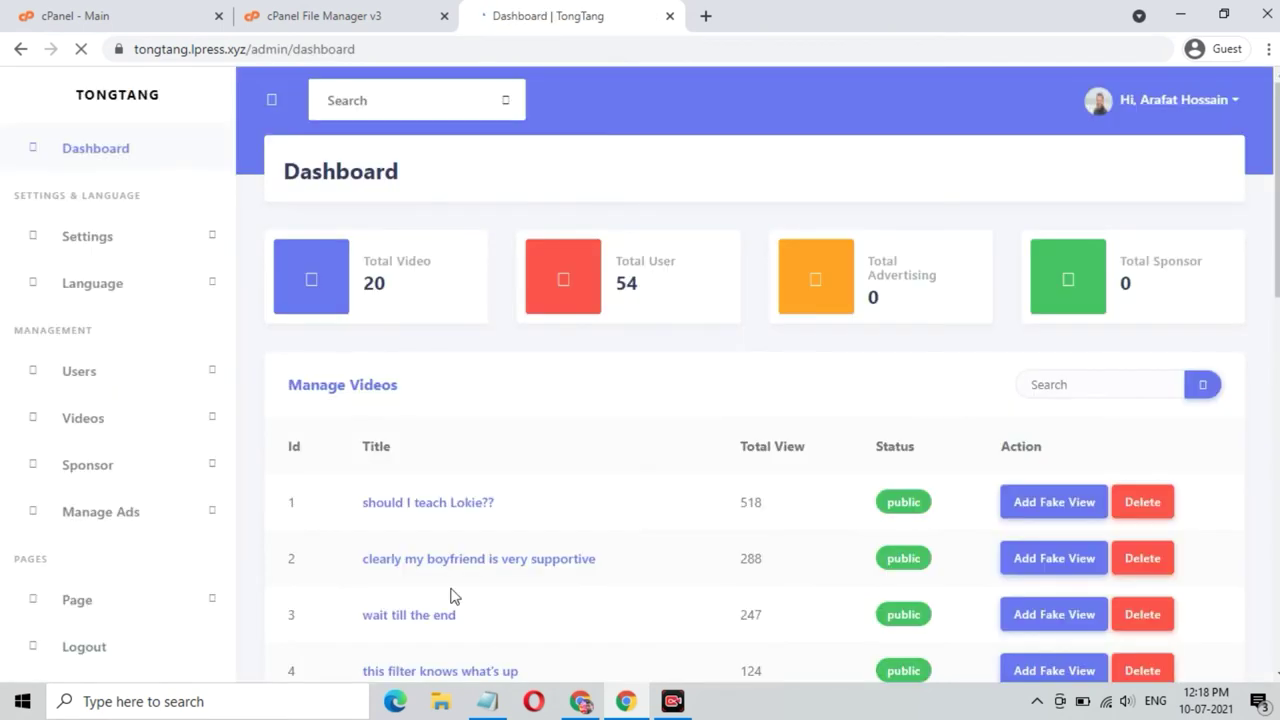
{"action": "scroll", "coordinate": [504, 453], "scroll_direction": "down", "scroll_amount": 3}
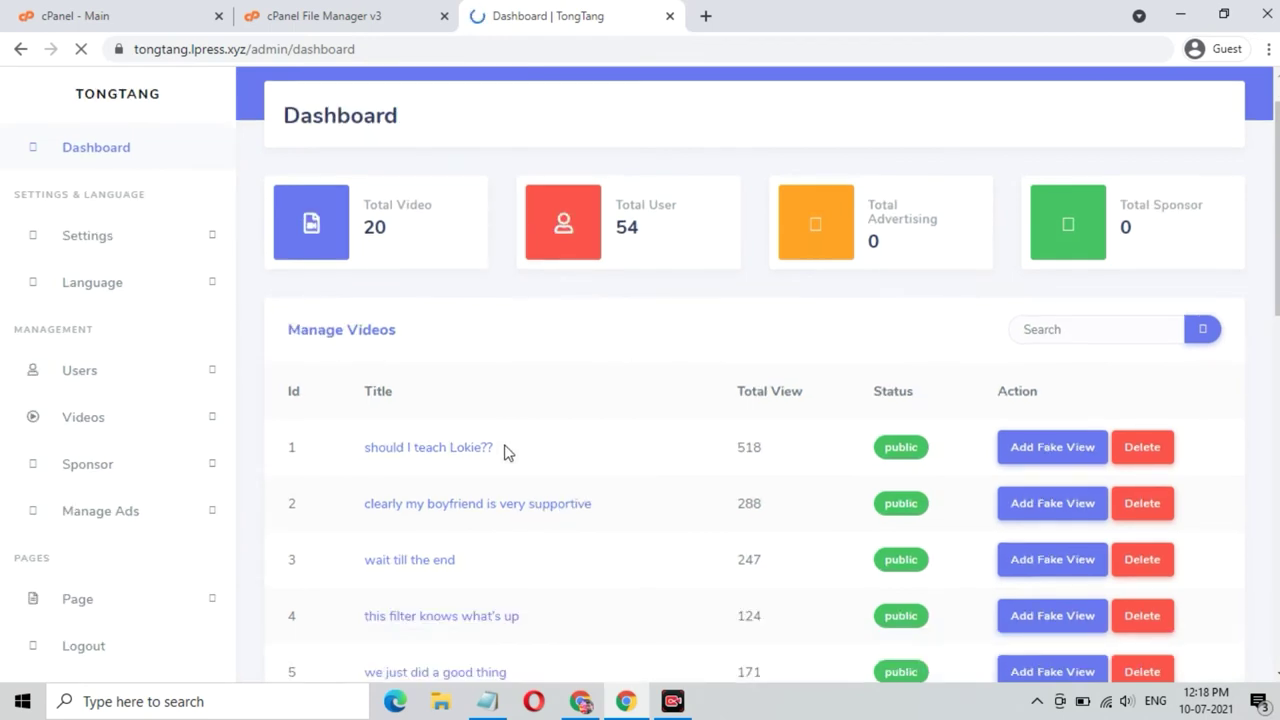
{"action": "scroll", "coordinate": [504, 453], "scroll_direction": "up", "scroll_amount": 3}
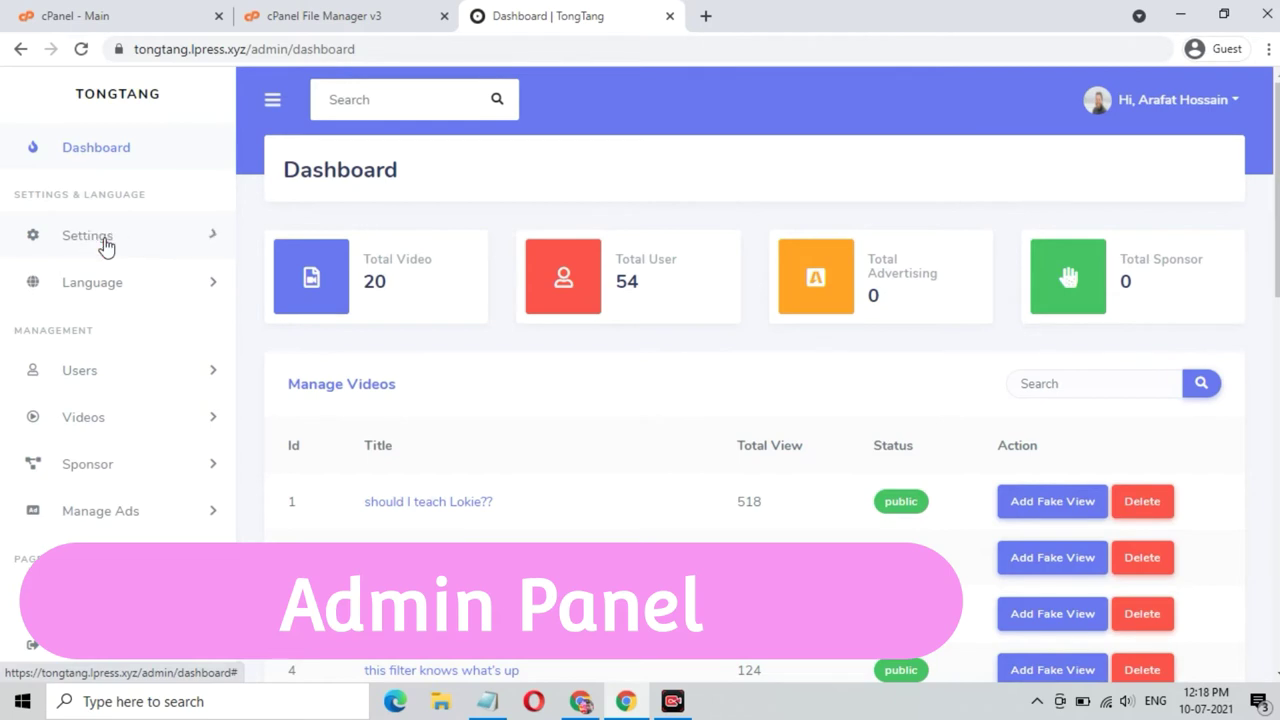
{"action": "left_click", "coordinate": [104, 248]}
{"action": "left_click", "coordinate": [112, 279]}
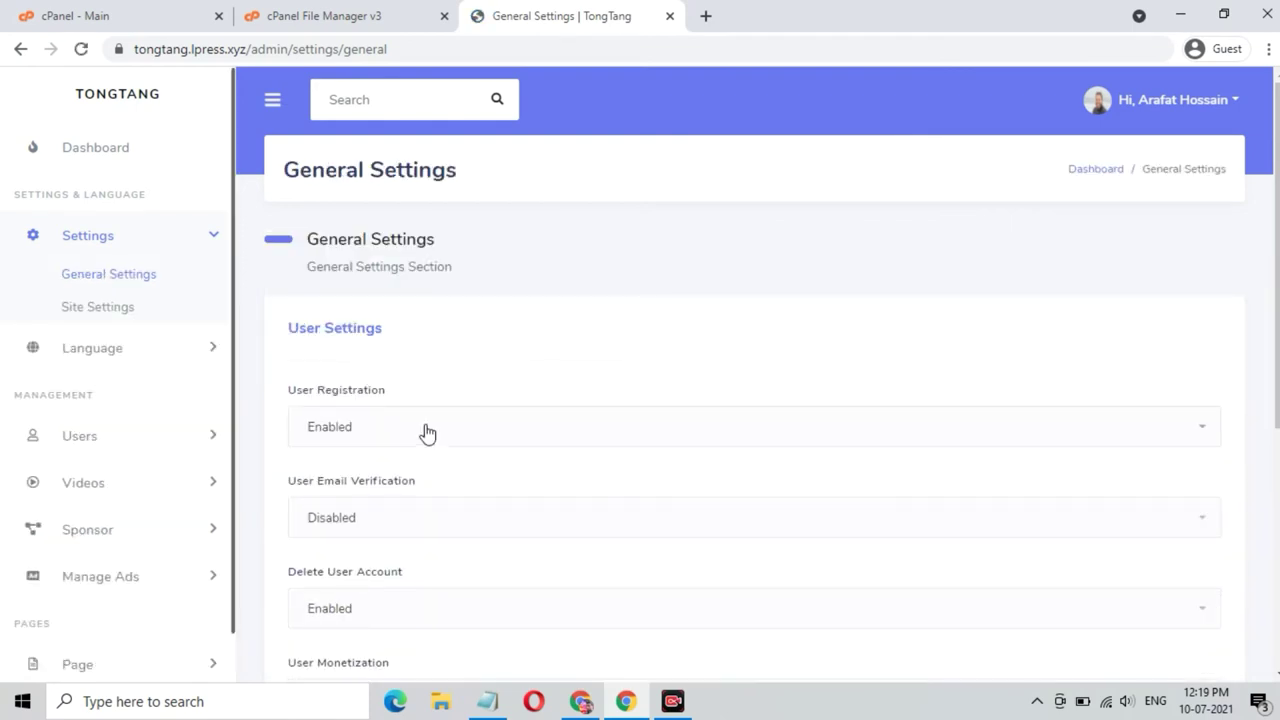
{"action": "scroll", "coordinate": [423, 431], "scroll_direction": "down", "scroll_amount": 5}
{"action": "scroll", "coordinate": [425, 431], "scroll_direction": "up", "scroll_amount": 2}
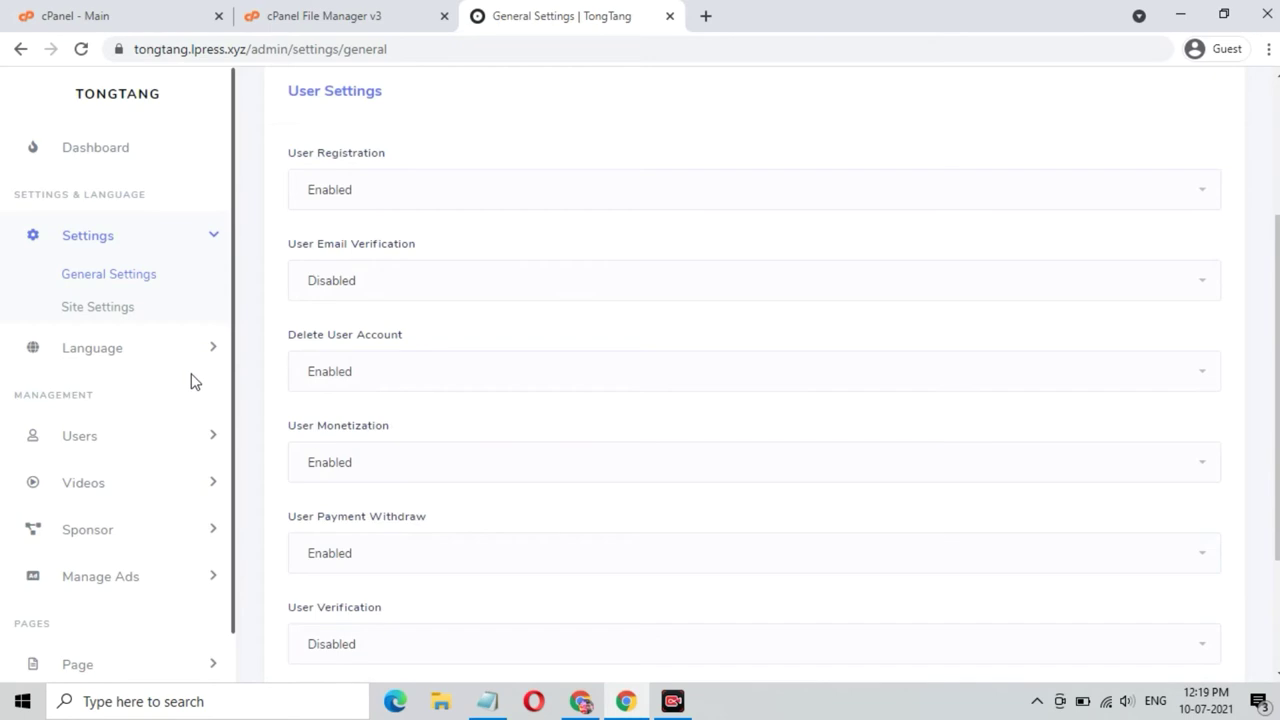
{"action": "left_click", "coordinate": [124, 309]}
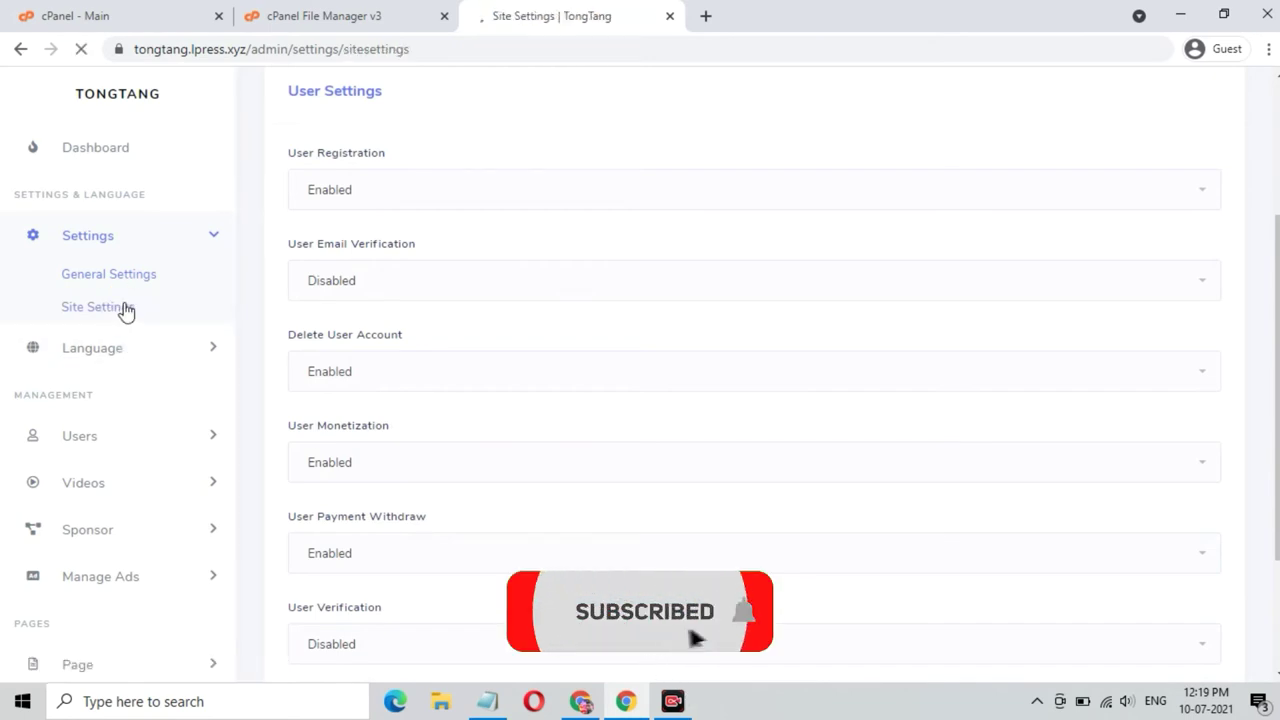
{"action": "scroll", "coordinate": [509, 366], "scroll_direction": "down", "scroll_amount": 6}
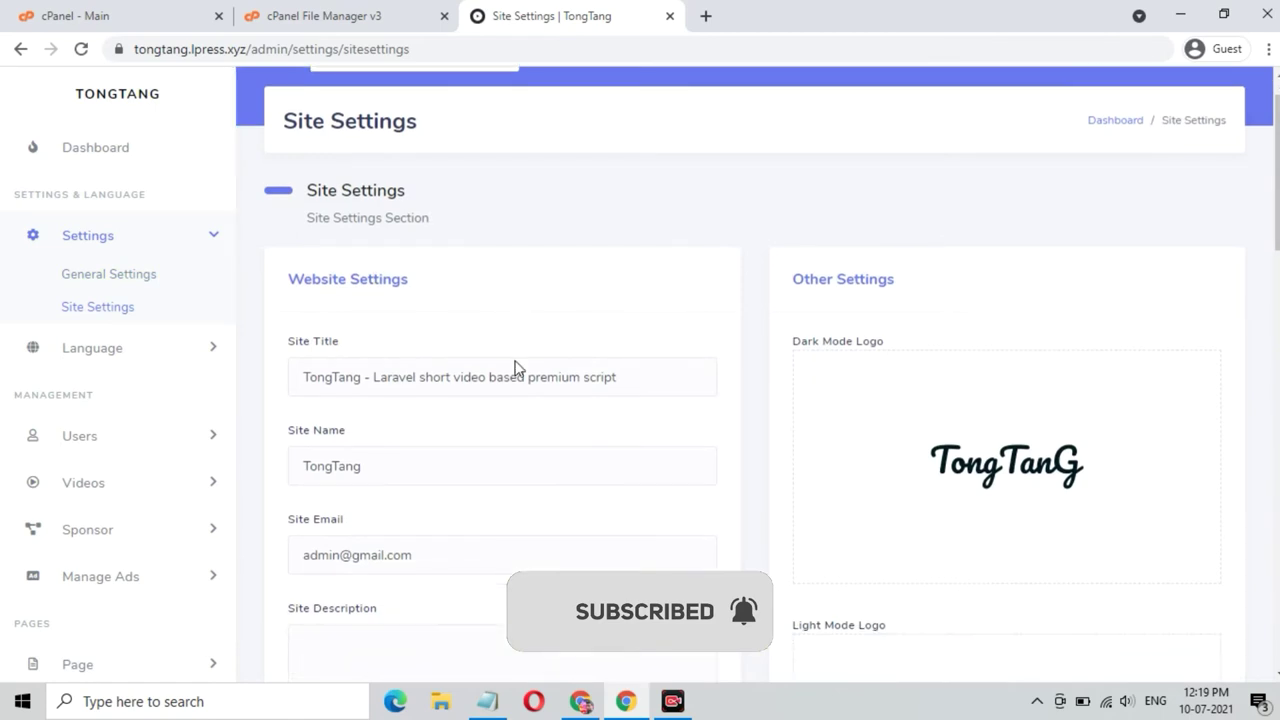
{"action": "scroll", "coordinate": [517, 366], "scroll_direction": "down", "scroll_amount": 5}
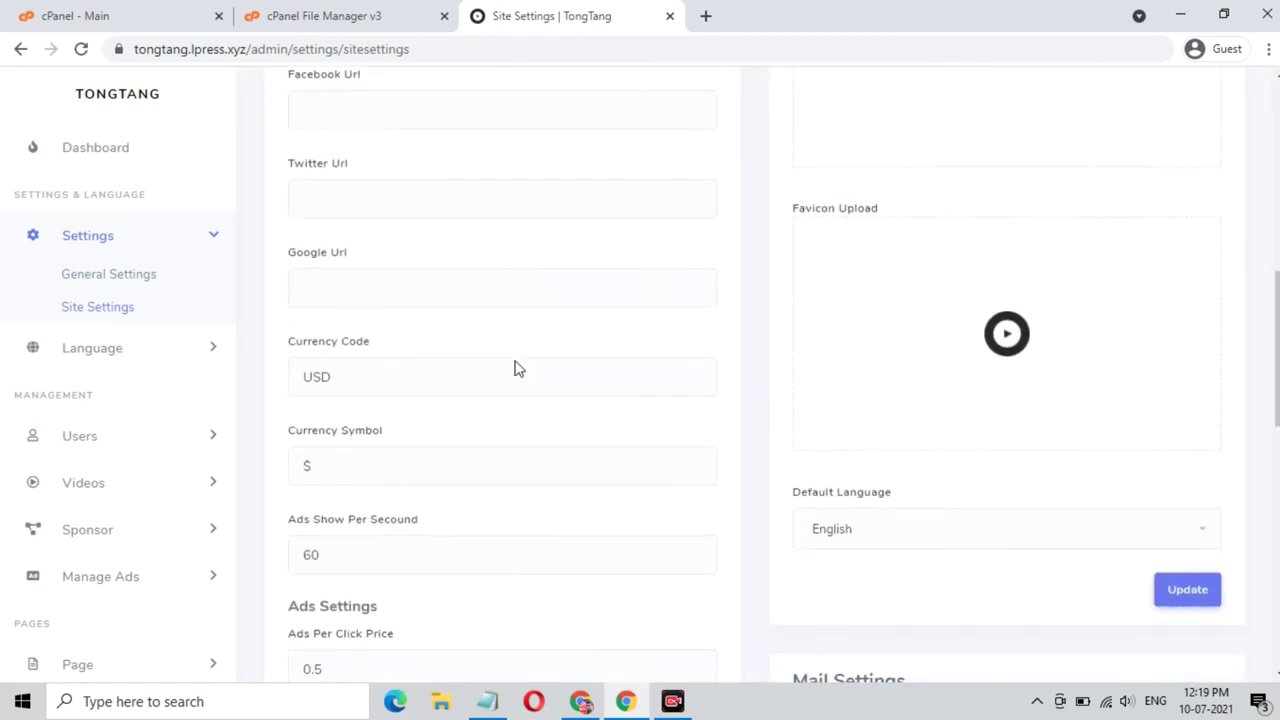
{"action": "scroll", "coordinate": [517, 368], "scroll_direction": "down", "scroll_amount": 4}
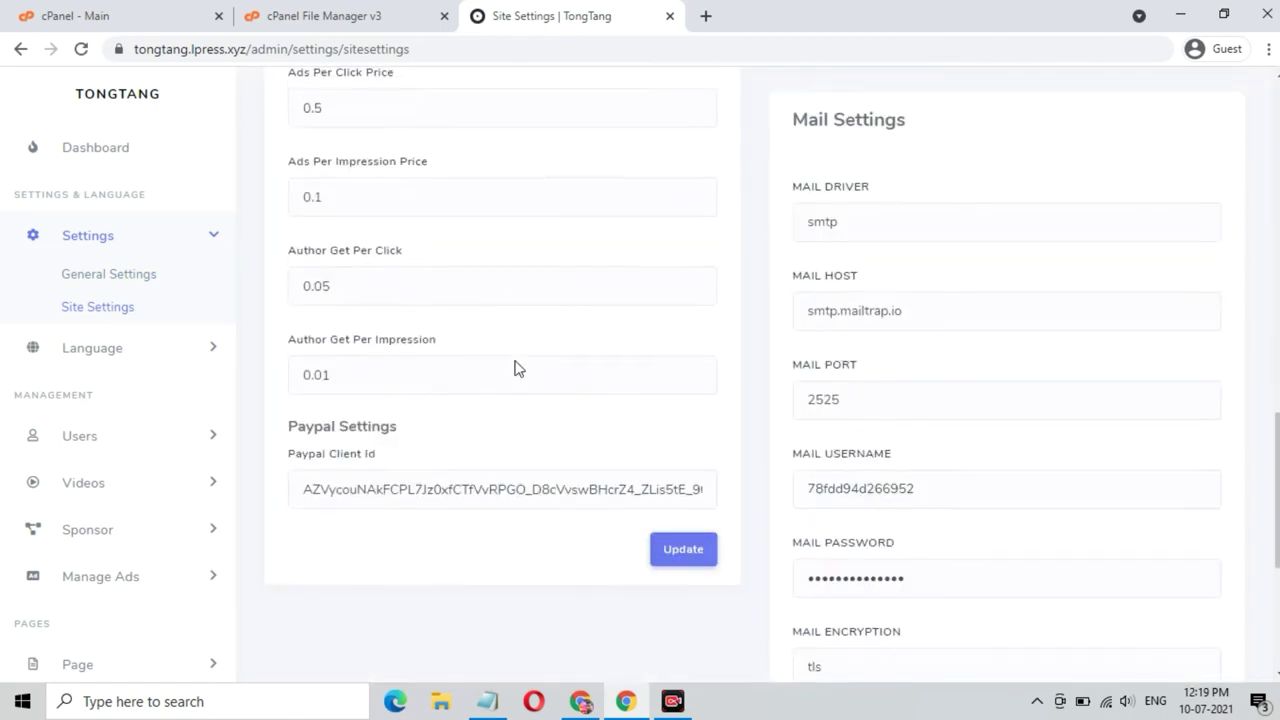
{"action": "scroll", "coordinate": [517, 368], "scroll_direction": "down", "scroll_amount": 2}
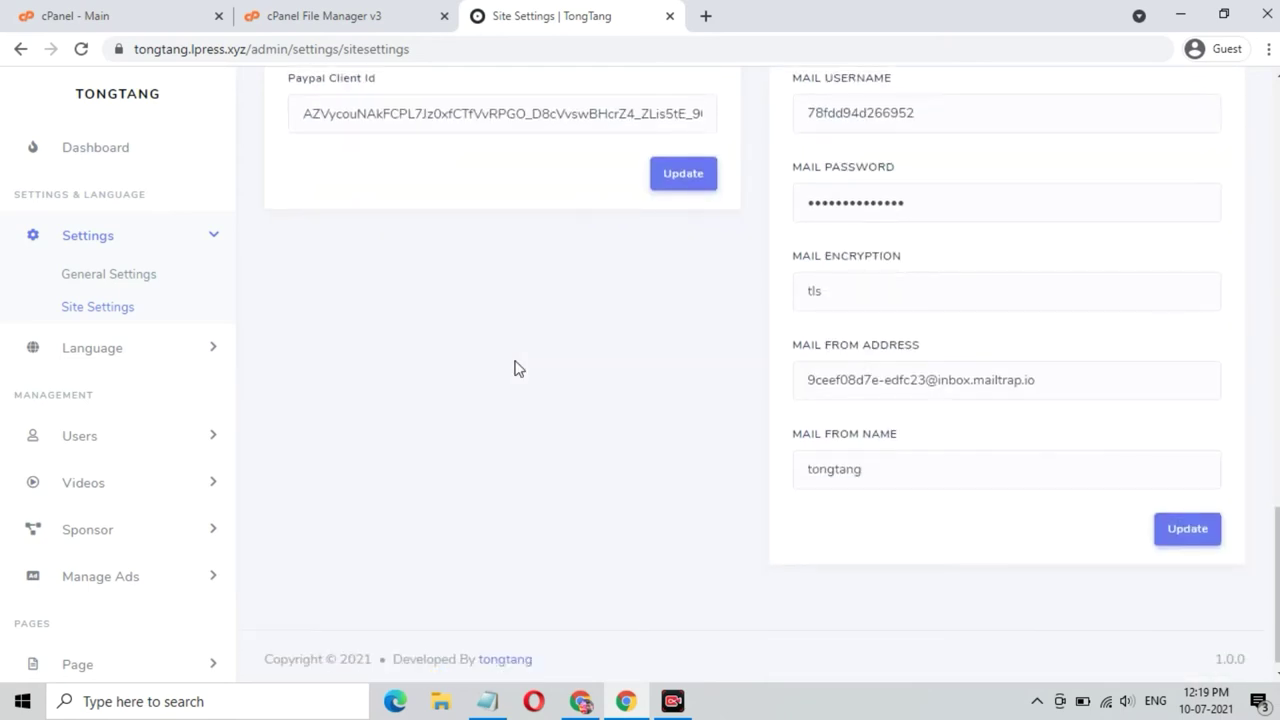
{"action": "scroll", "coordinate": [517, 368], "scroll_direction": "up", "scroll_amount": 6}
{"action": "scroll", "coordinate": [517, 368], "scroll_direction": "up", "scroll_amount": 4}
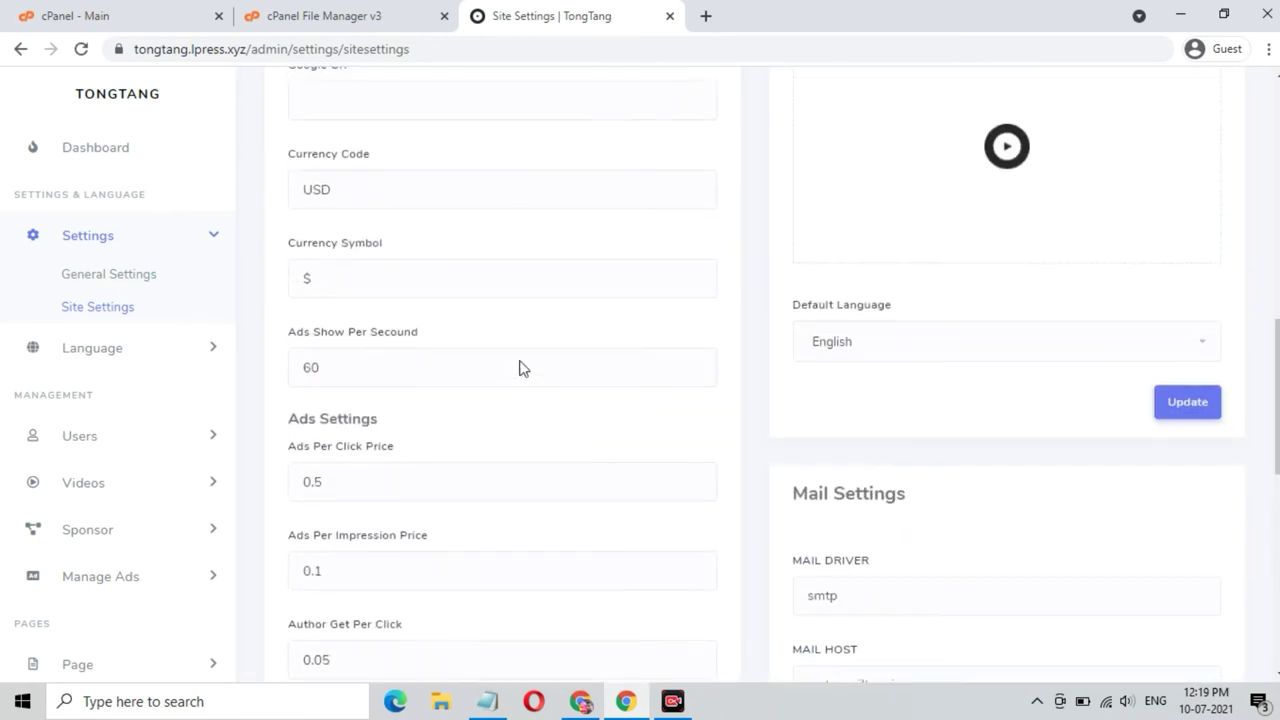
{"action": "left_click", "coordinate": [116, 438]}
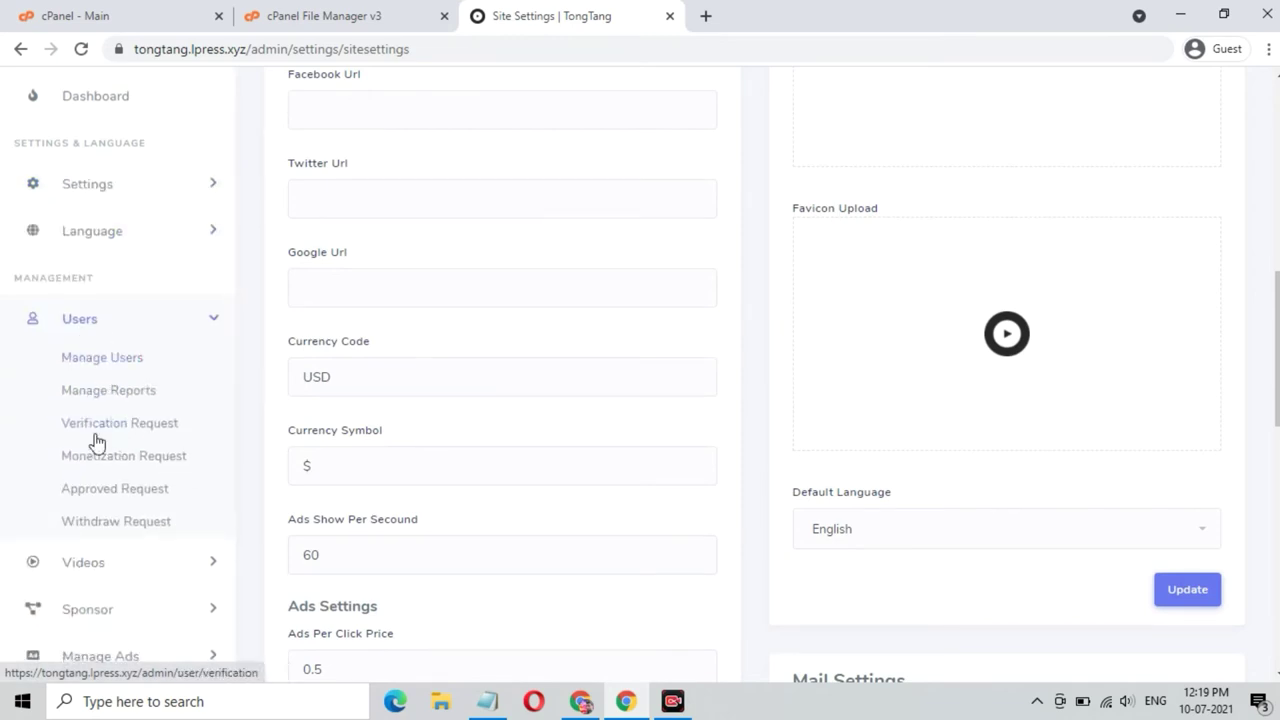
{"action": "scroll", "coordinate": [112, 535], "scroll_direction": "down", "scroll_amount": 2}
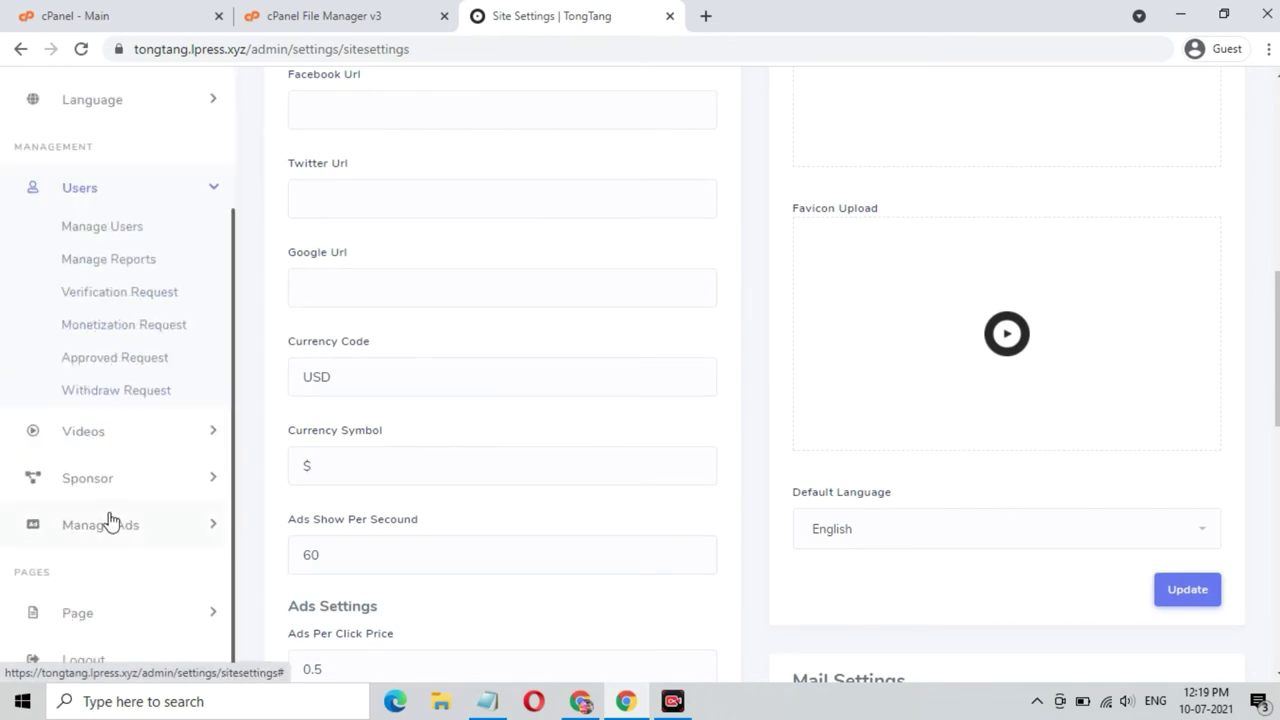
{"action": "left_click", "coordinate": [95, 436]}
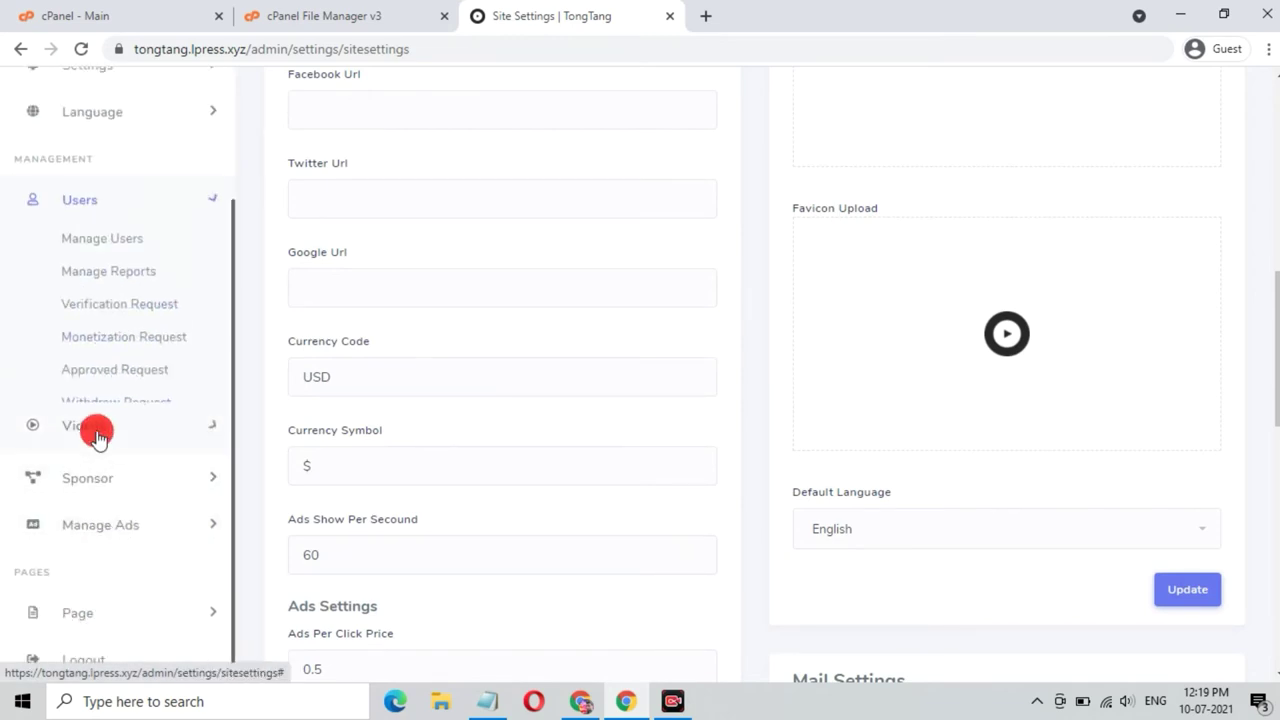
{"action": "left_click", "coordinate": [102, 488]}
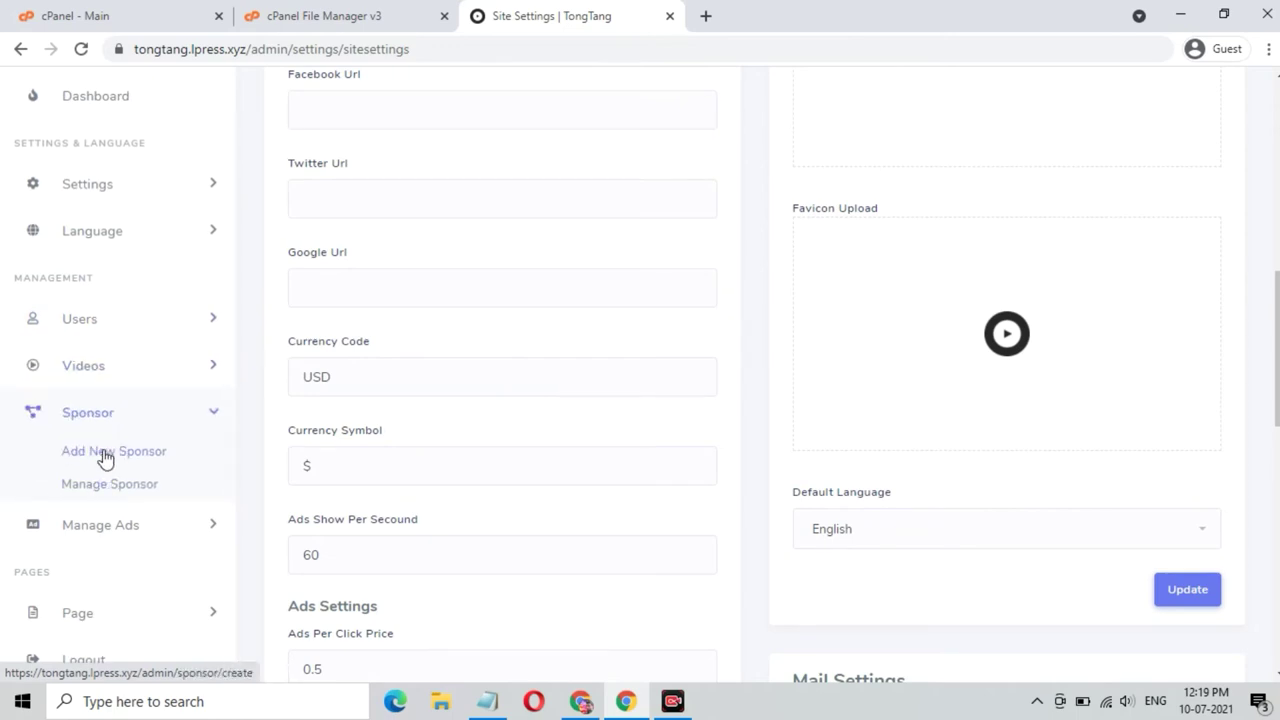
{"action": "left_click", "coordinate": [106, 525]}
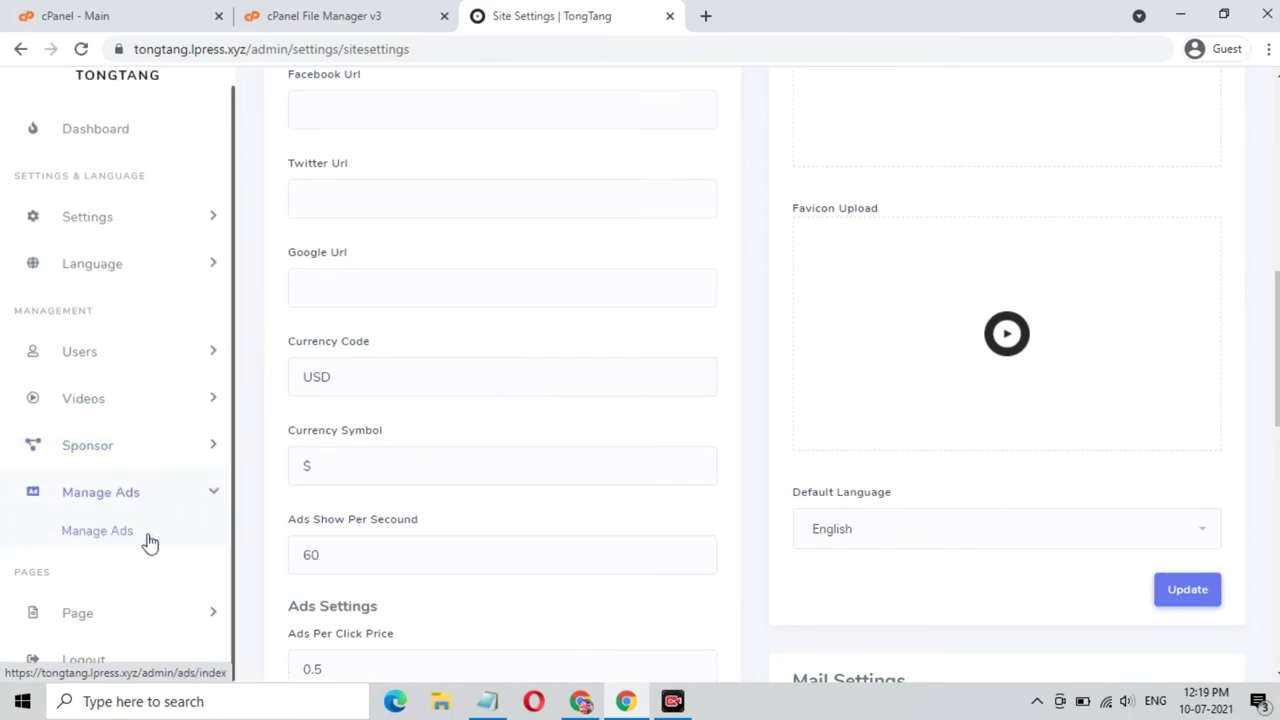
{"action": "scroll", "coordinate": [148, 542], "scroll_direction": "up", "scroll_amount": 10}
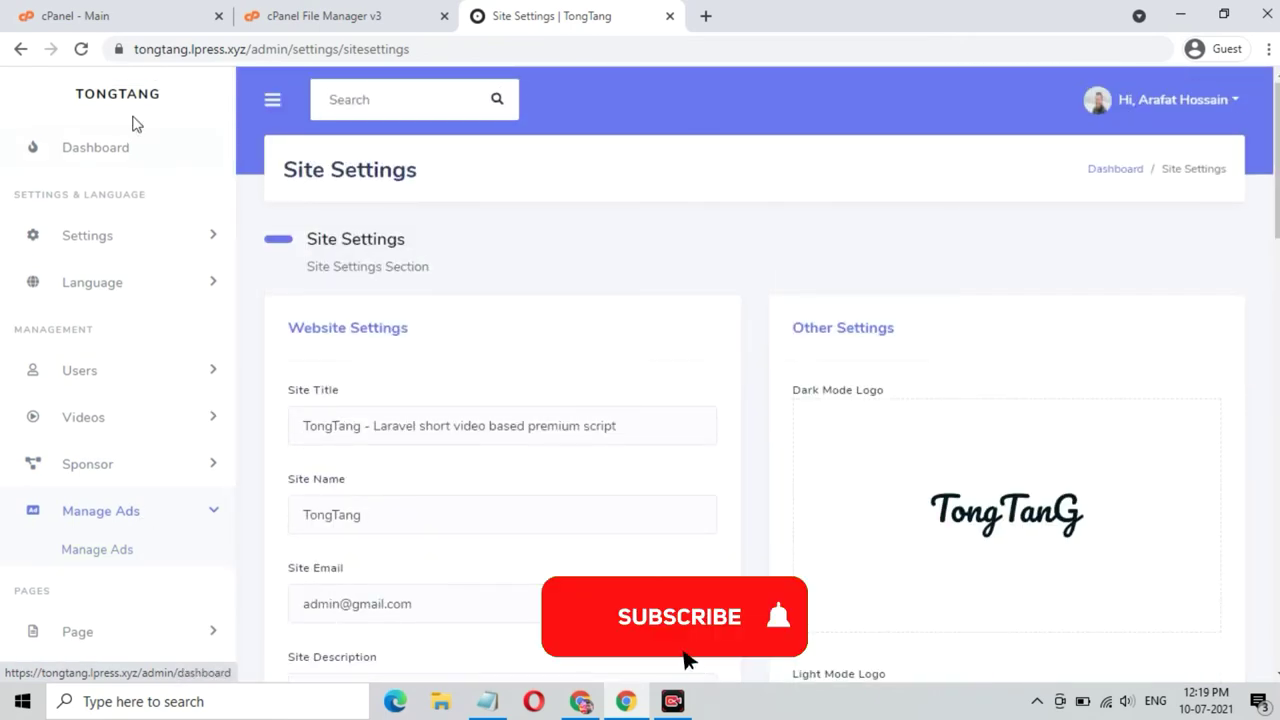
{"action": "left_click", "coordinate": [118, 158]}
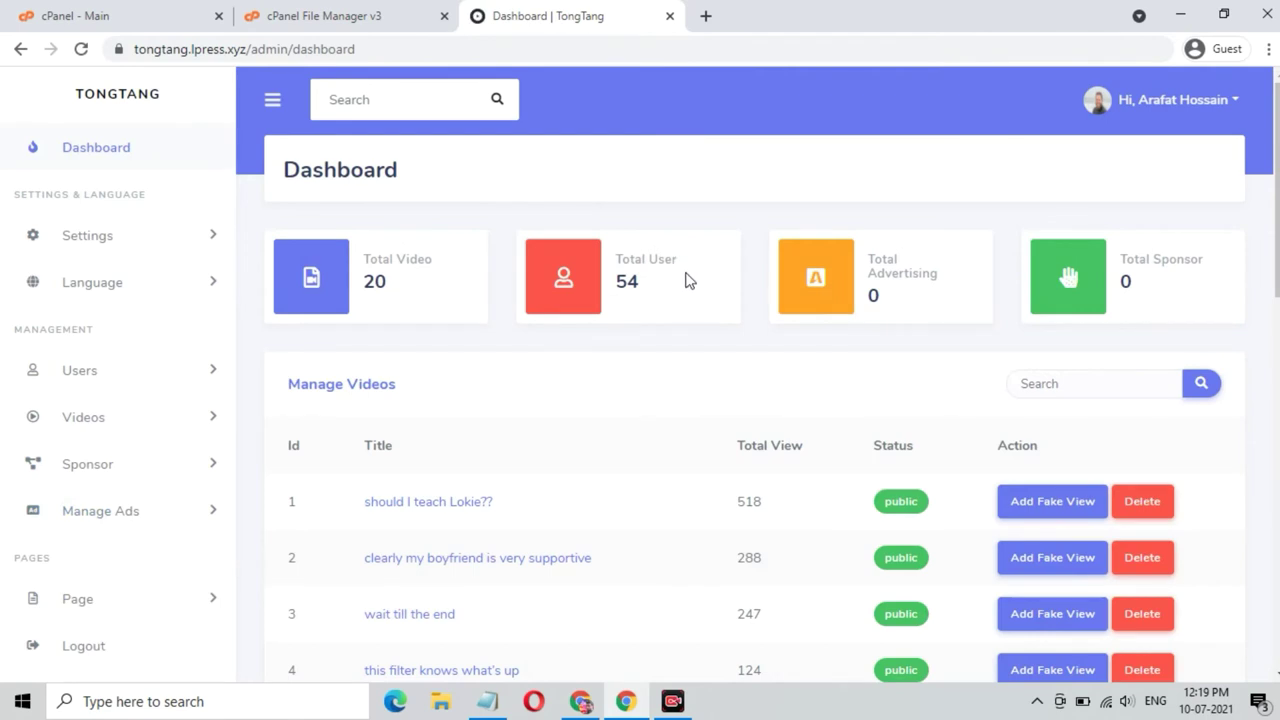
- Open the Add Fake View form for the first video and close it without submitting
{"action": "scroll", "coordinate": [845, 455], "scroll_direction": "down", "scroll_amount": 1}
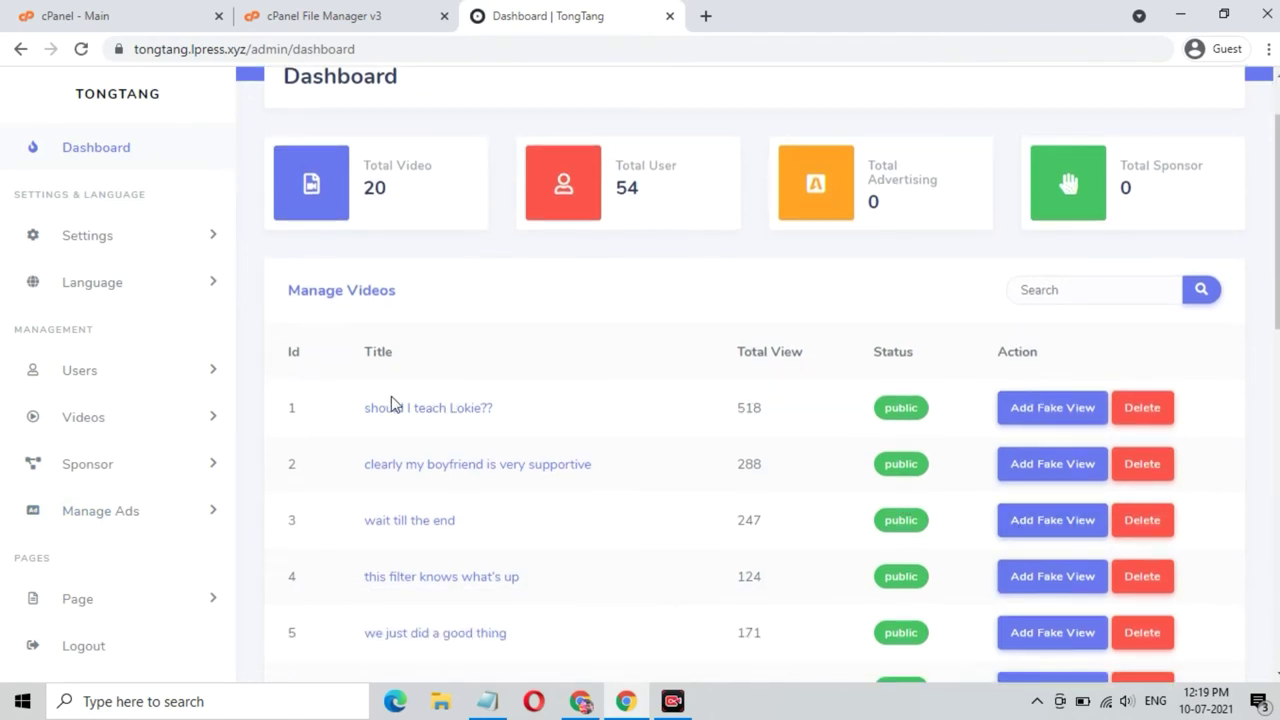
{"action": "left_click", "coordinate": [1037, 409]}
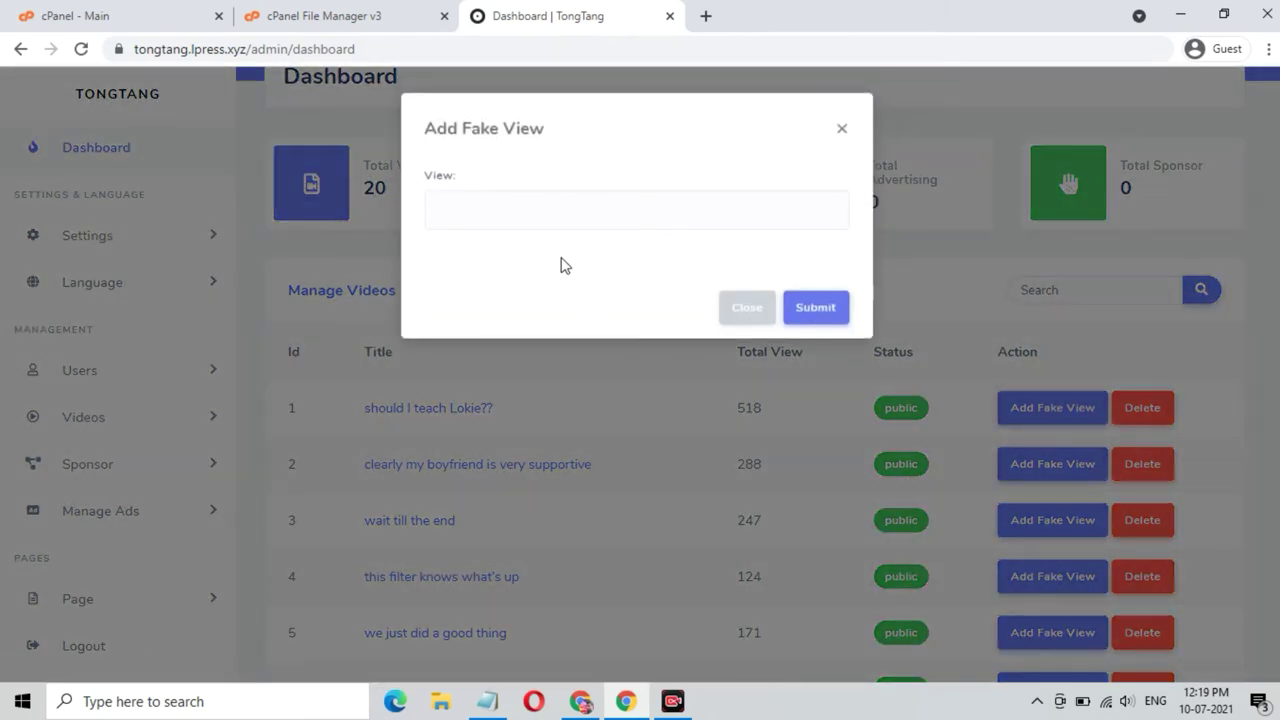
{"action": "left_click", "coordinate": [841, 129]}
- Log out of the admin account from the account menu
{"action": "scroll", "coordinate": [837, 534], "scroll_direction": "down", "scroll_amount": 10}
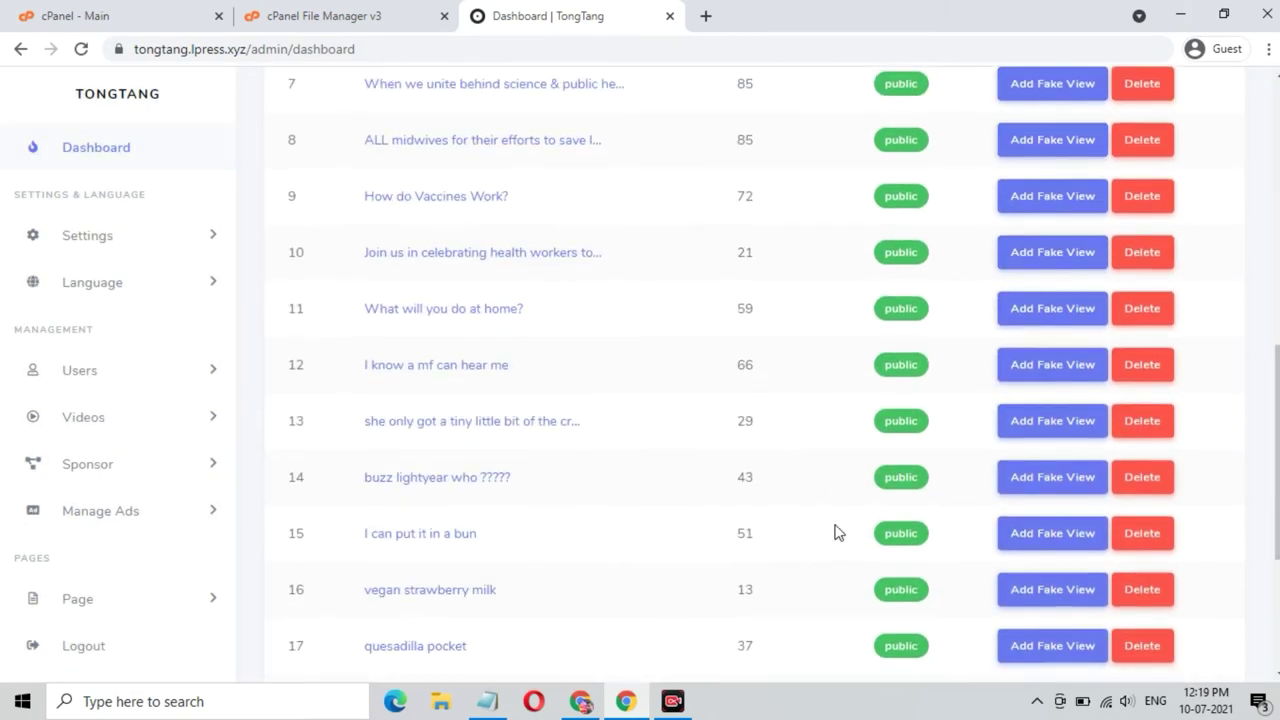
{"action": "scroll", "coordinate": [837, 532], "scroll_direction": "up", "scroll_amount": 10}
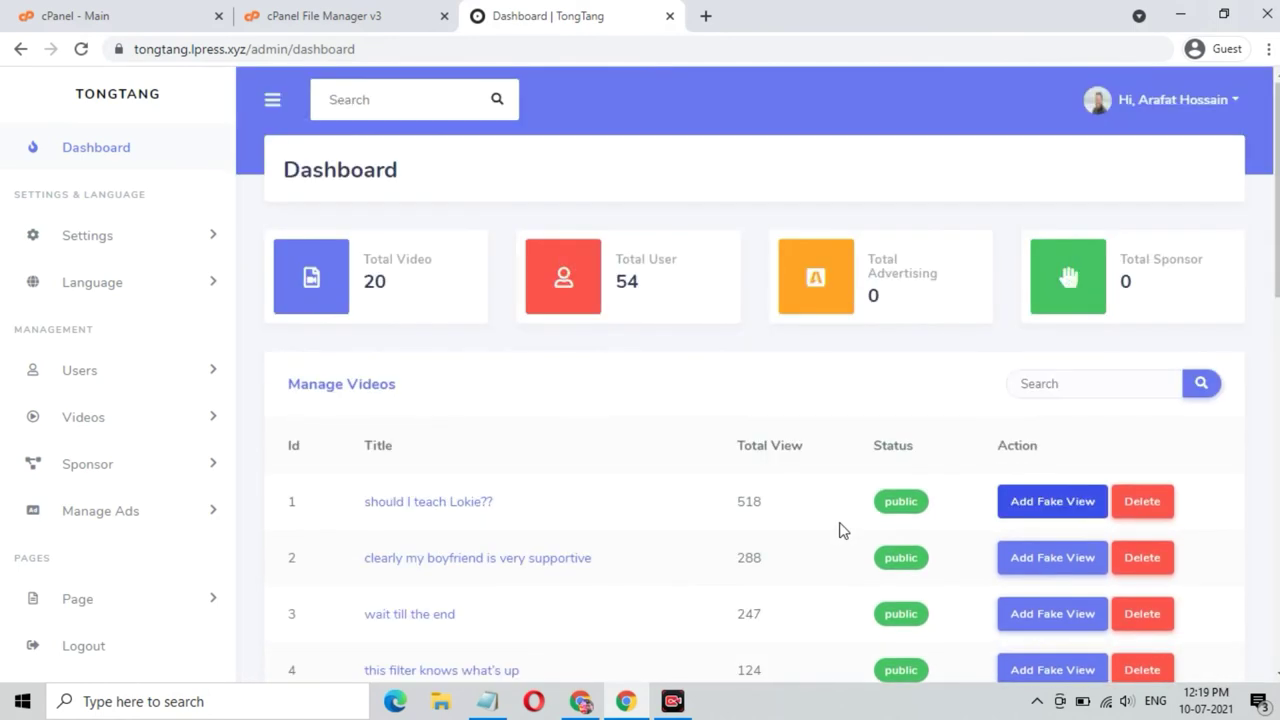
{"action": "left_click", "coordinate": [1190, 100]}
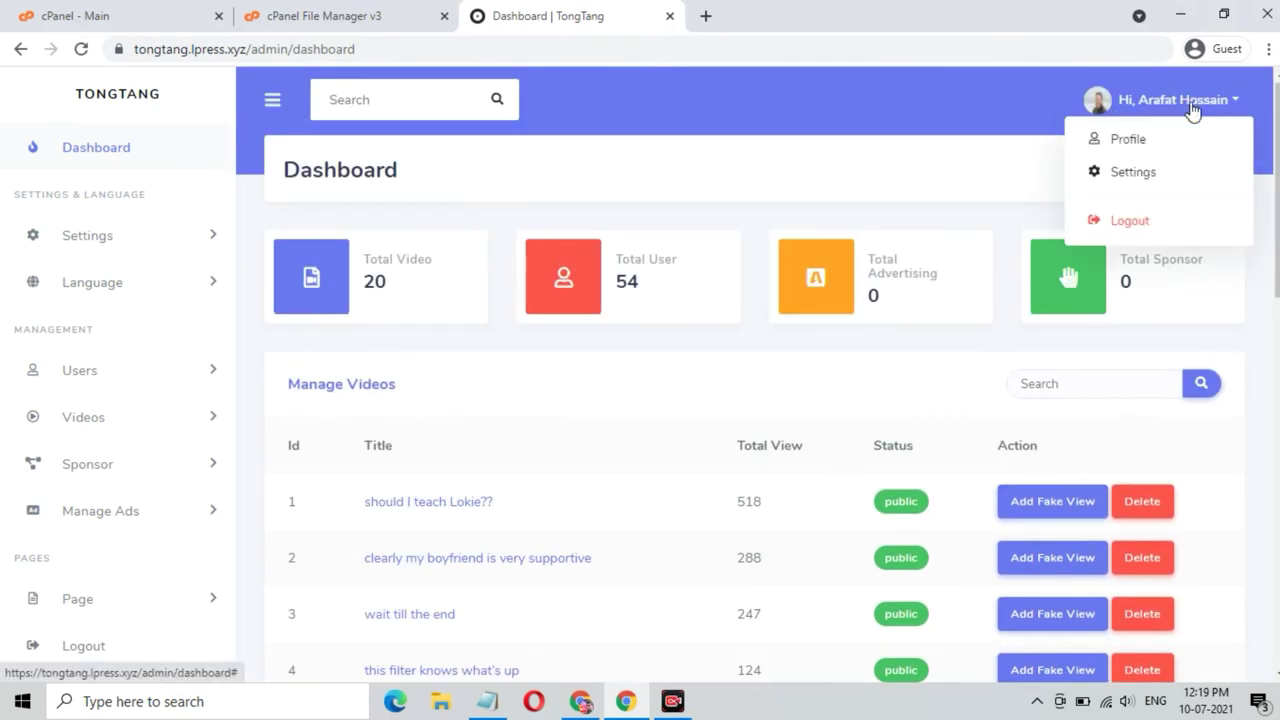
{"action": "left_click", "coordinate": [1130, 221]}
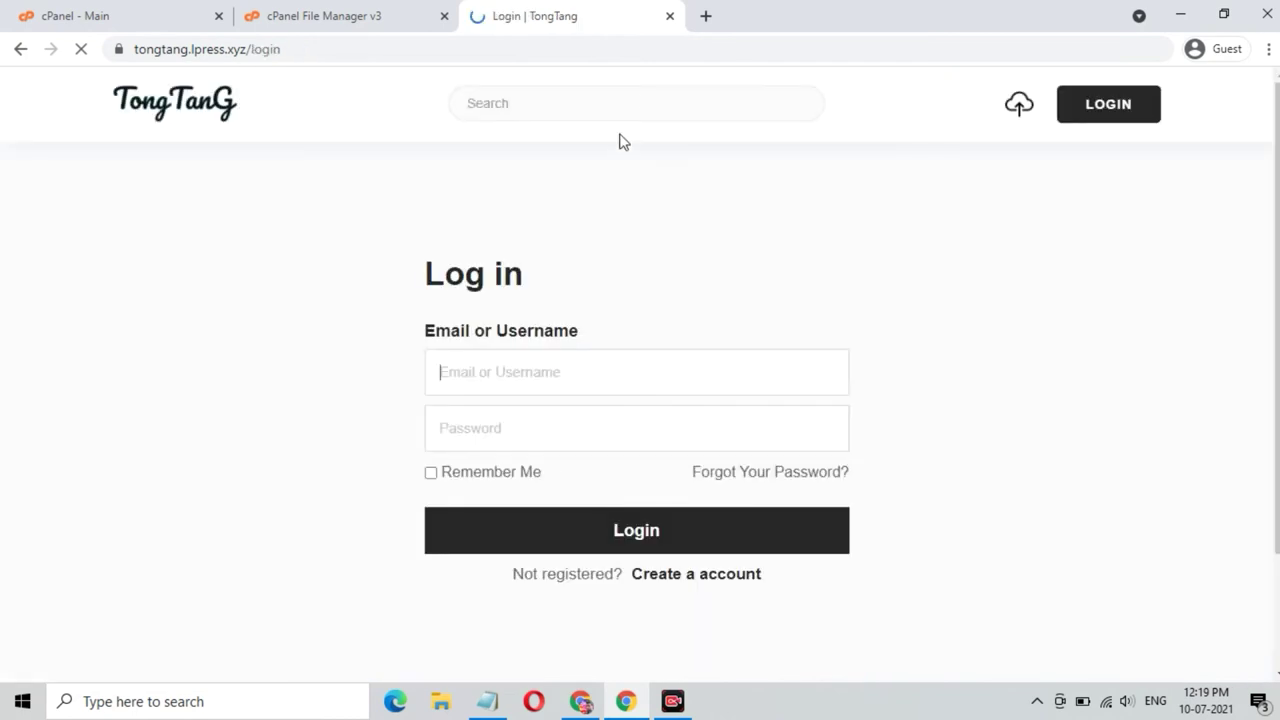
- Extract Tongtang-Short Video-Platform.zip into /public_html/video.smmdemo.xyz and close the extraction results
{"action": "left_click", "coordinate": [670, 16]}
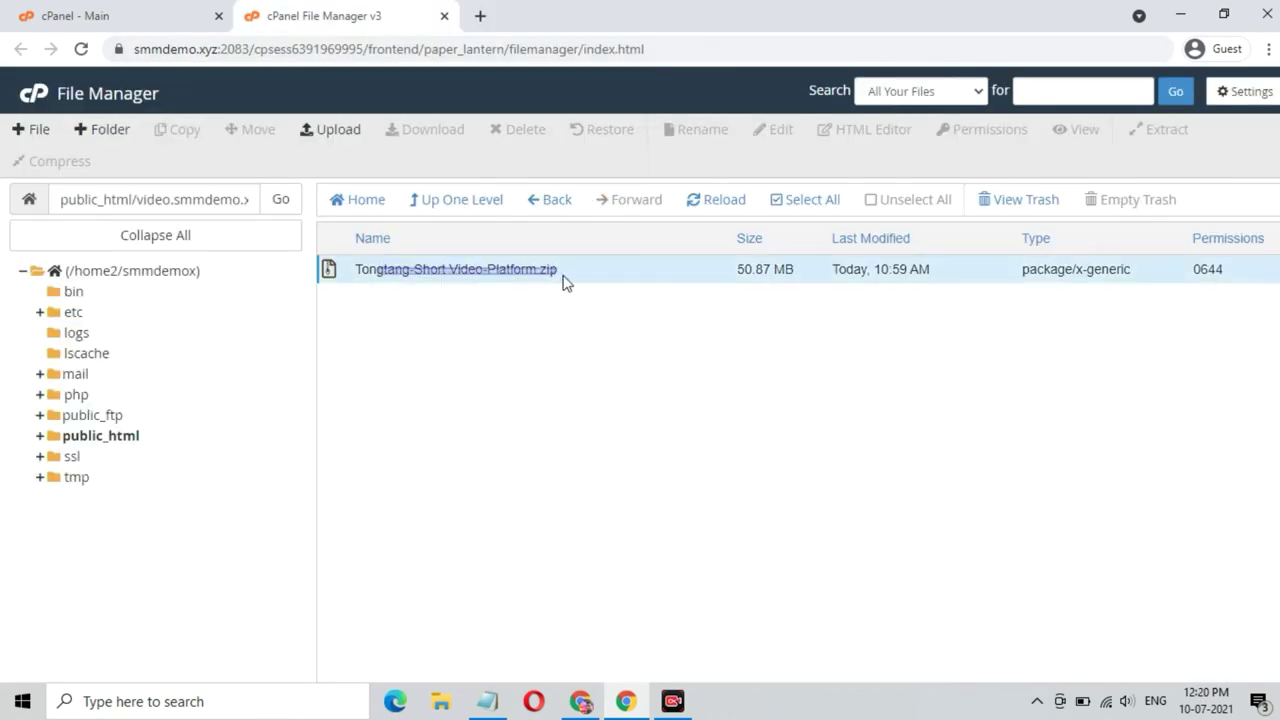
{"action": "left_click", "coordinate": [463, 270]}
{"action": "right_click", "coordinate": [463, 270]}
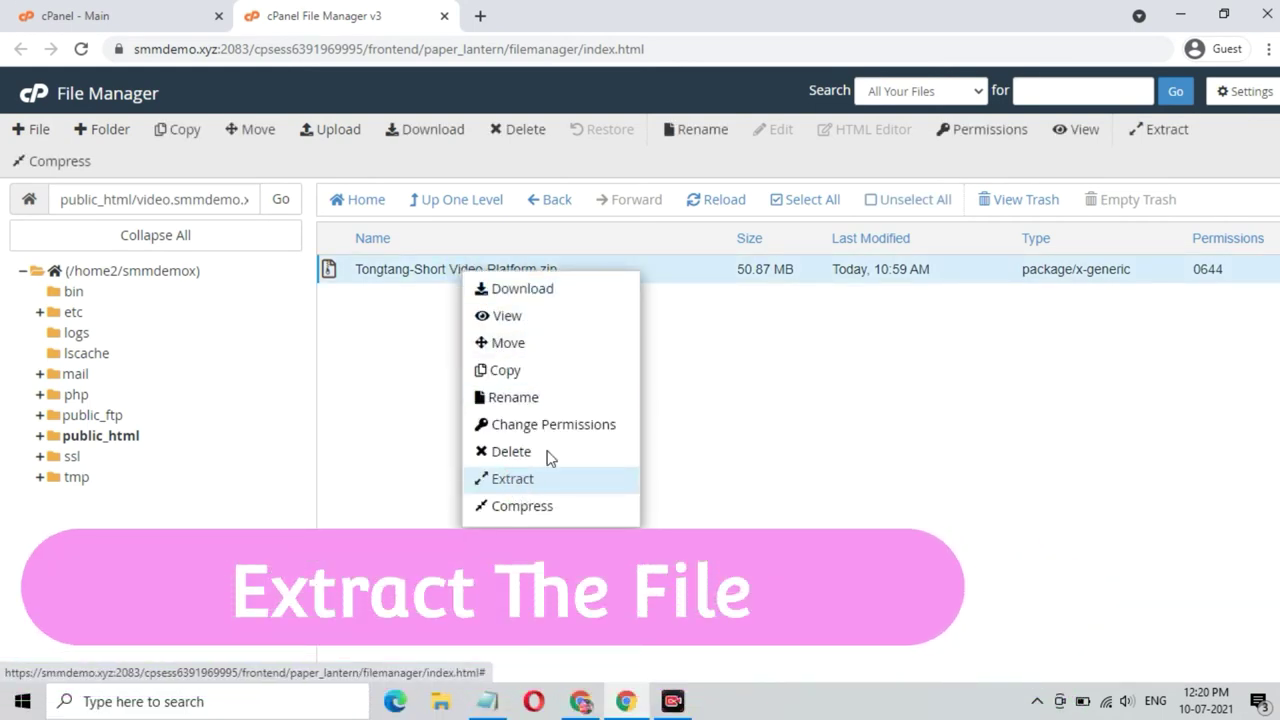
{"action": "left_click", "coordinate": [548, 478]}
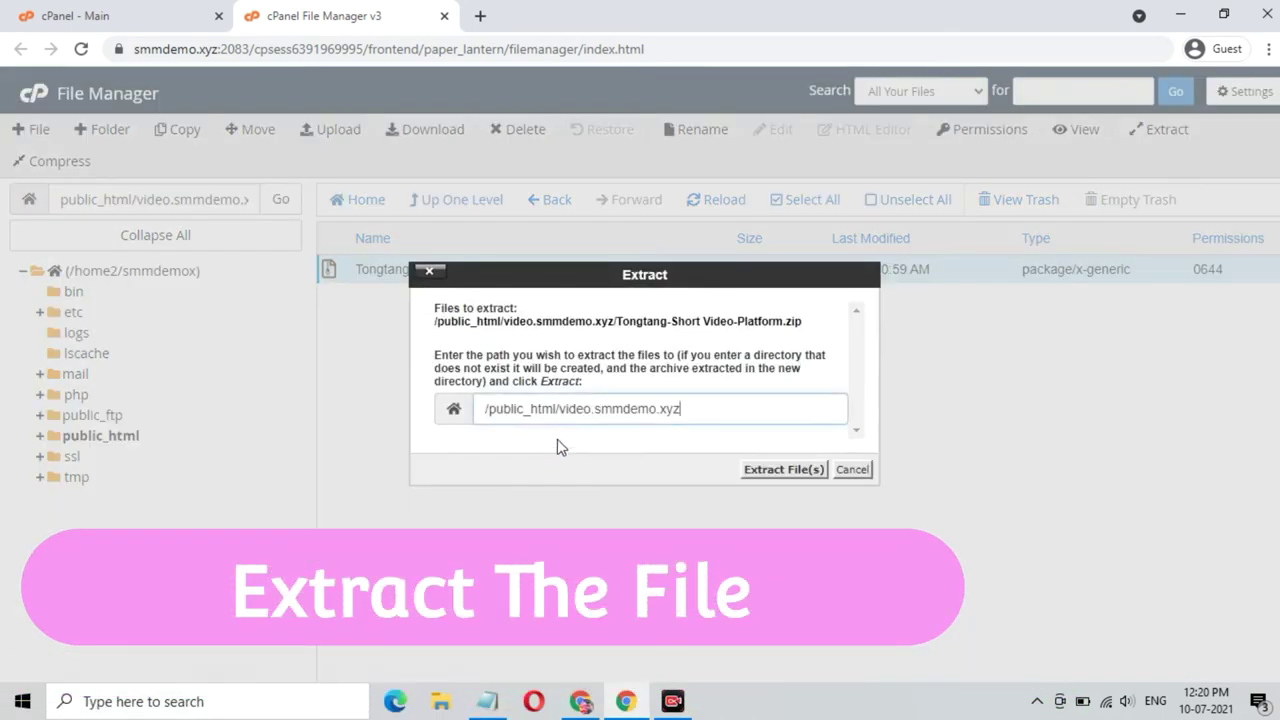
{"action": "left_click", "coordinate": [781, 475]}
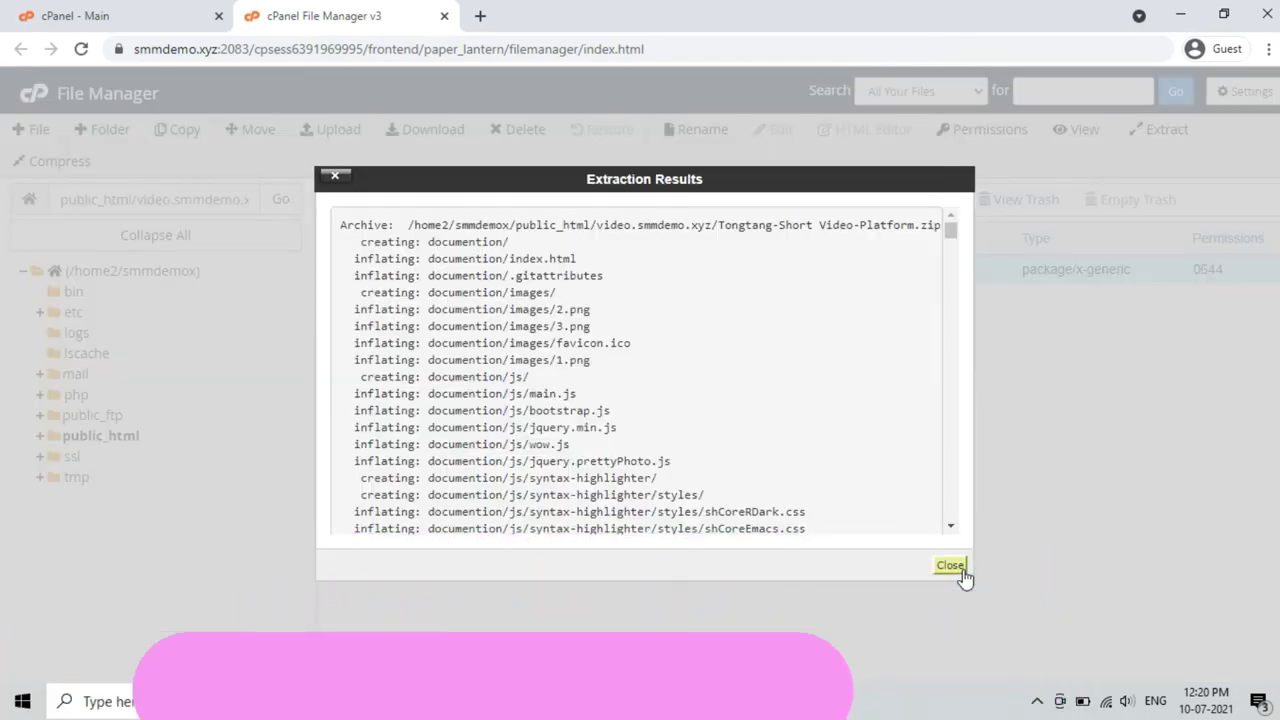
{"action": "left_click", "coordinate": [955, 568]}
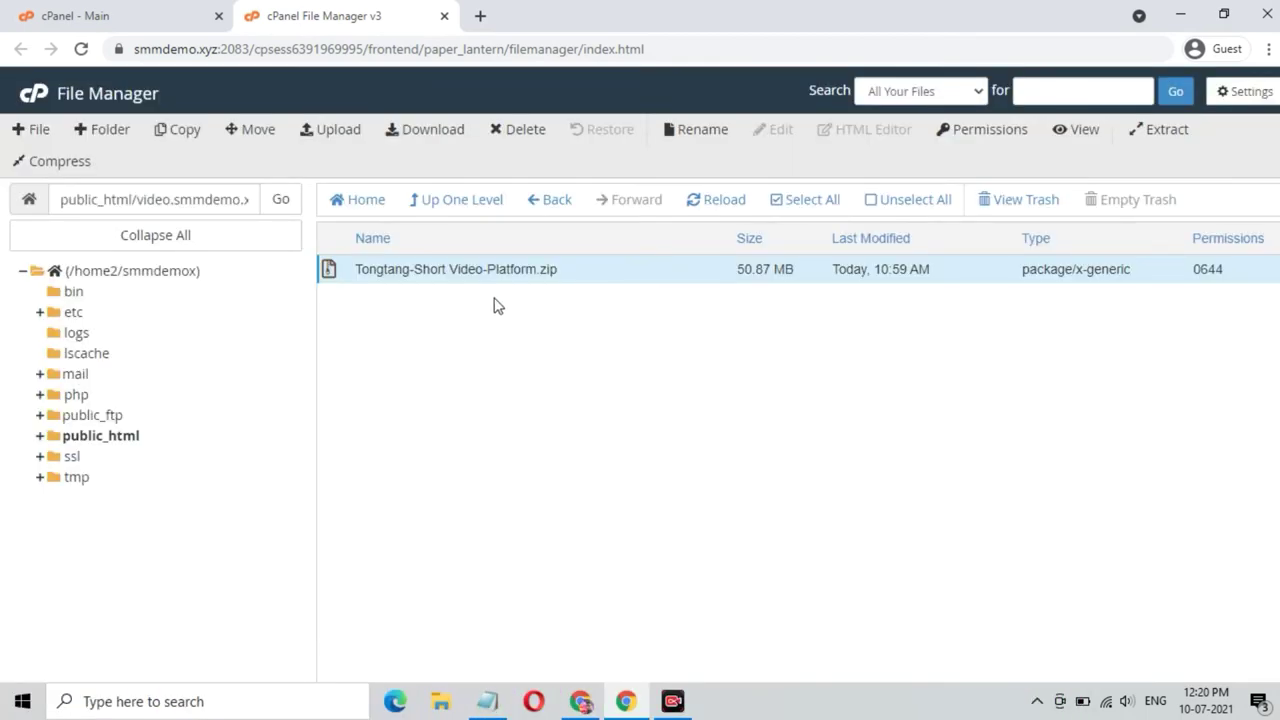
- Refresh the listing and permanently delete the documention folder, skipping the trash
{"action": "left_click", "coordinate": [704, 206]}
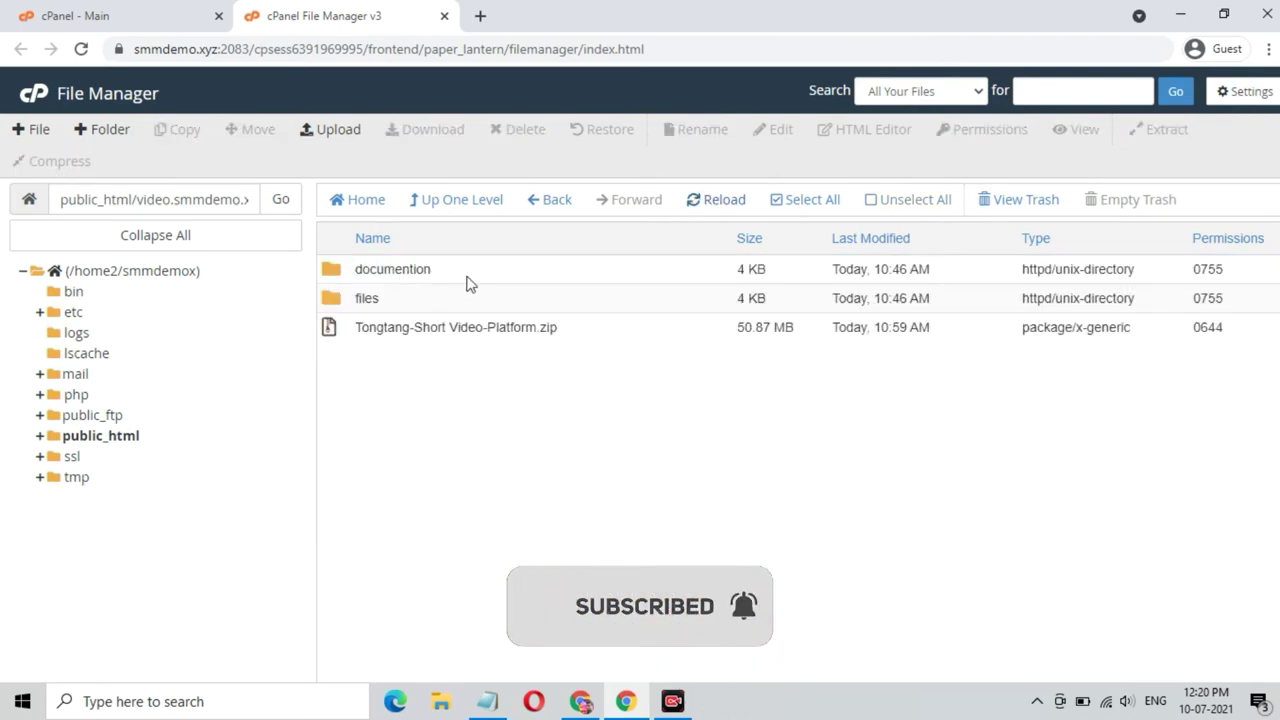
{"action": "left_click", "coordinate": [470, 281]}
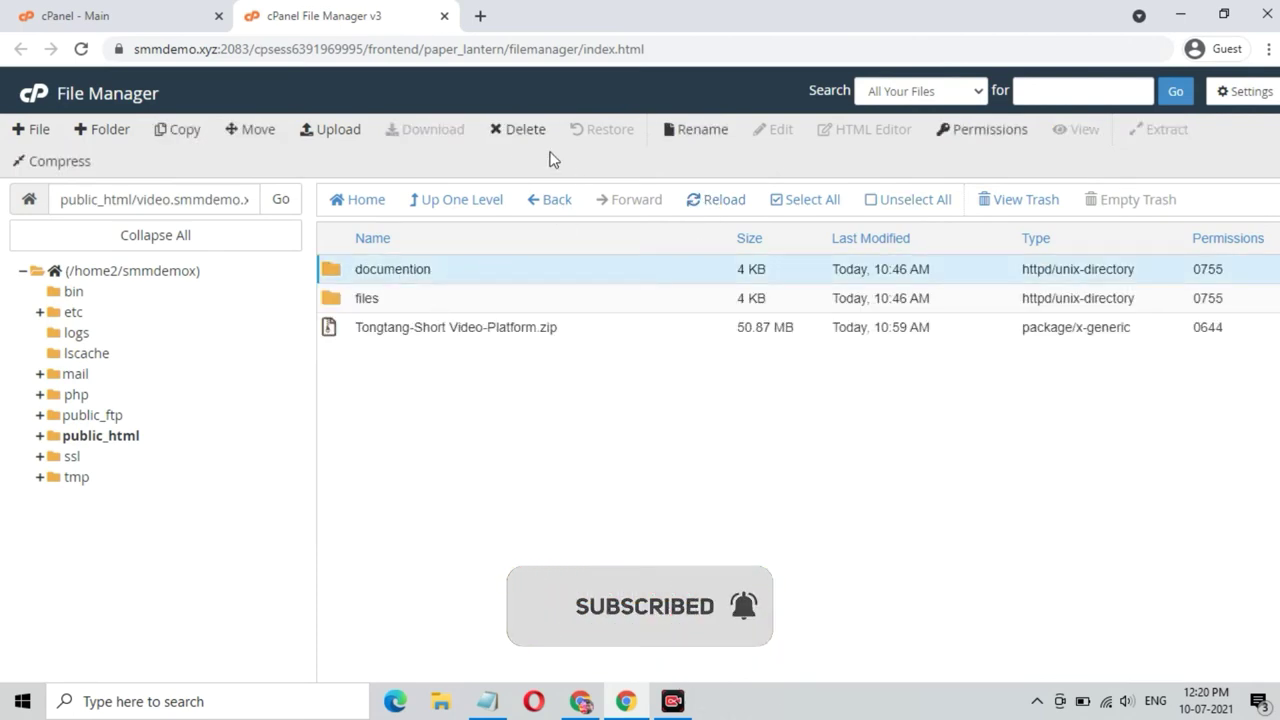
{"action": "left_click", "coordinate": [517, 132]}
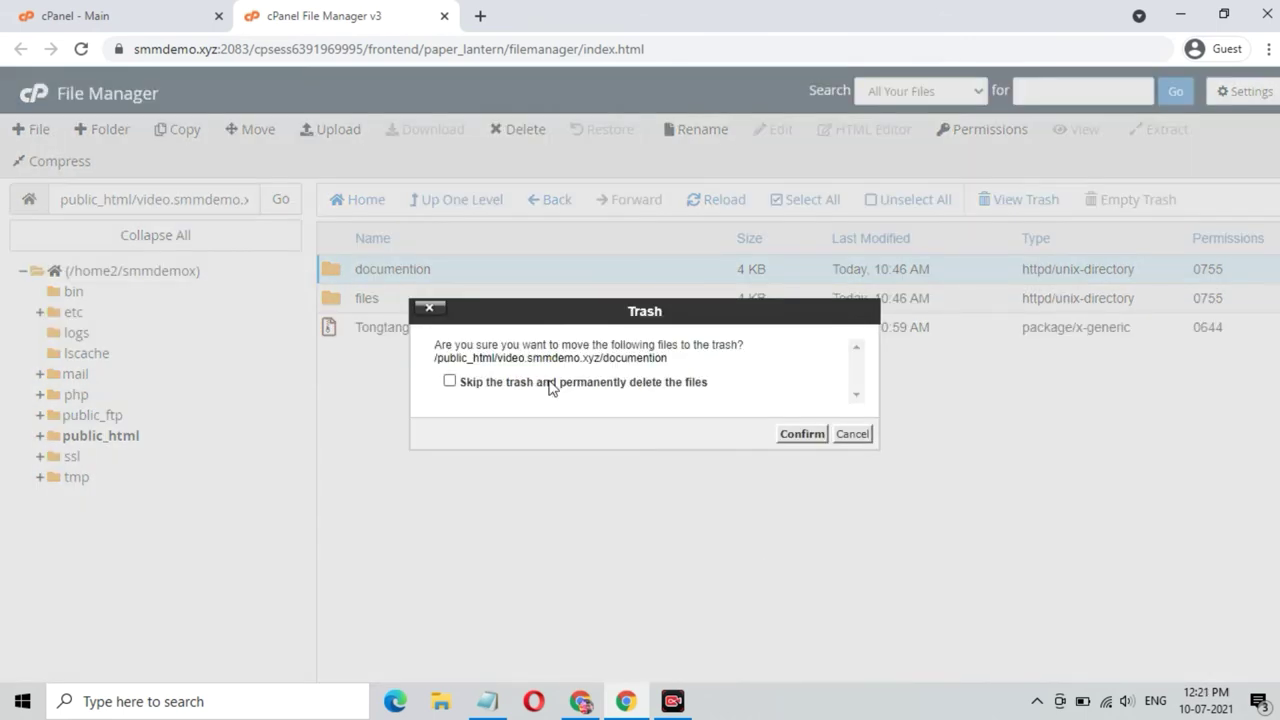
{"action": "left_click", "coordinate": [549, 386]}
{"action": "left_click", "coordinate": [800, 434]}
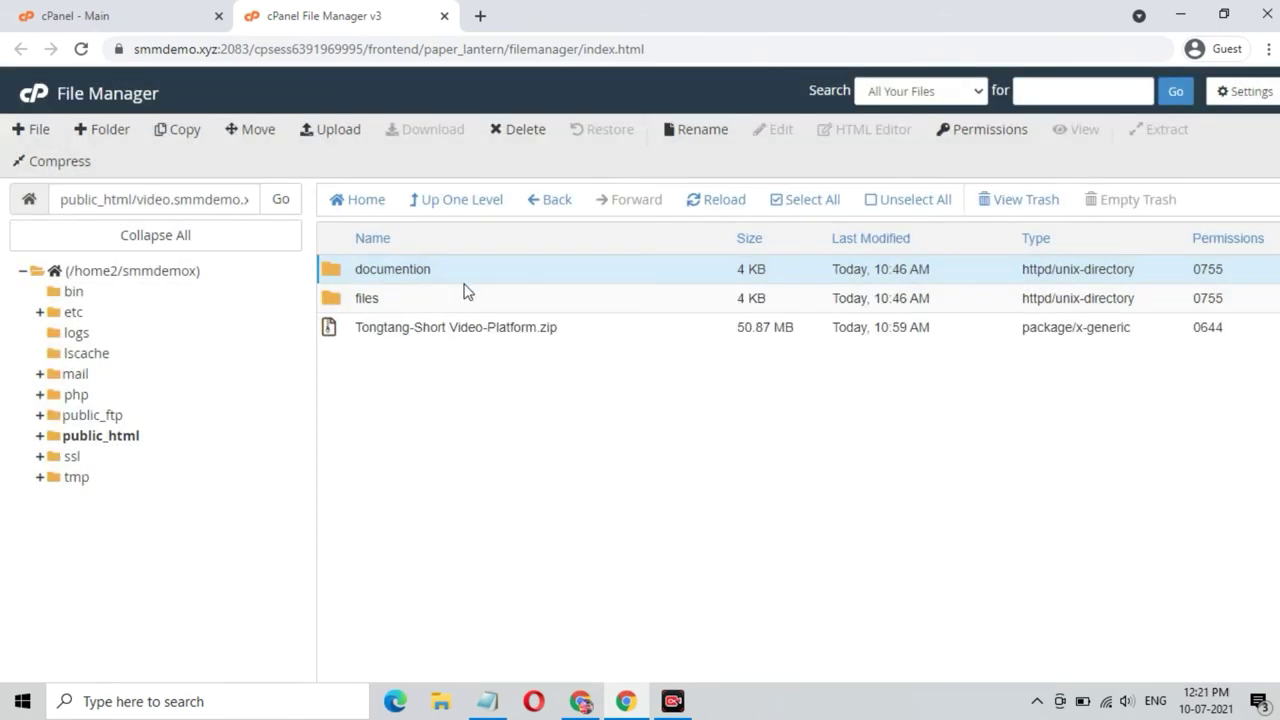
- Move everything inside the files folder up into /public_html/video.smmdemo.xyz
{"action": "double_click", "coordinate": [474, 282]}
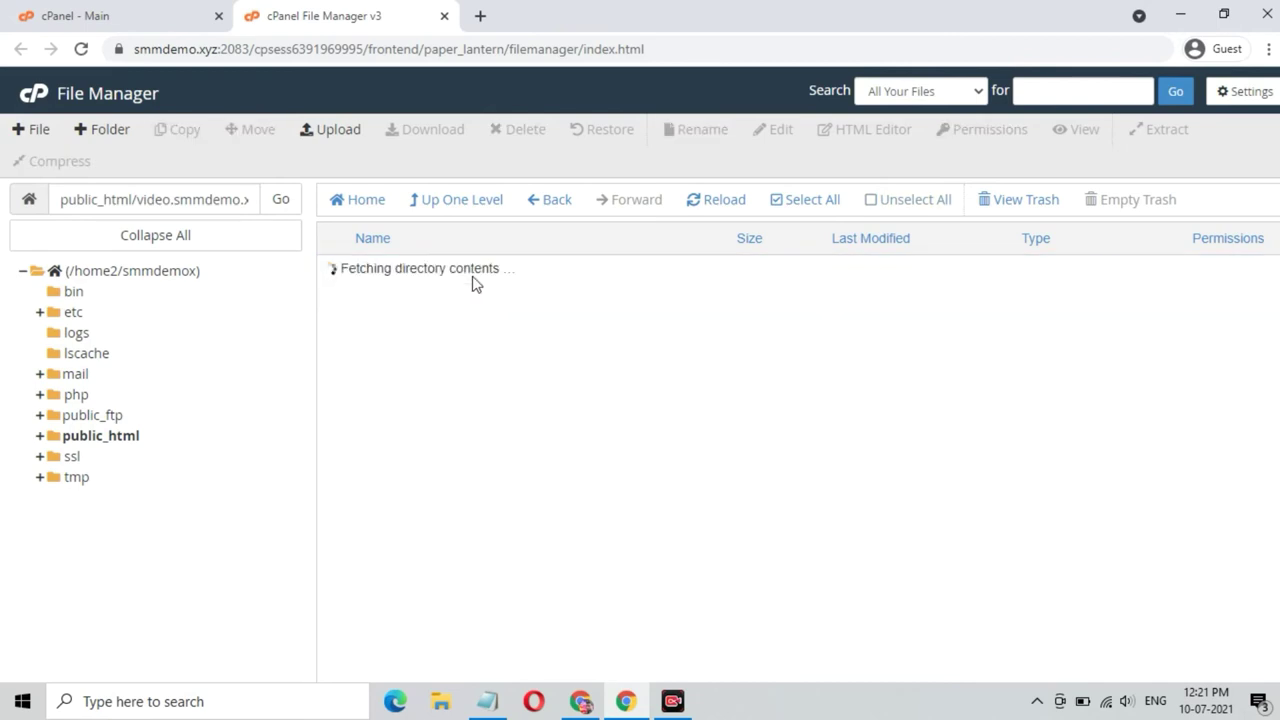
{"action": "left_click", "coordinate": [800, 200]}
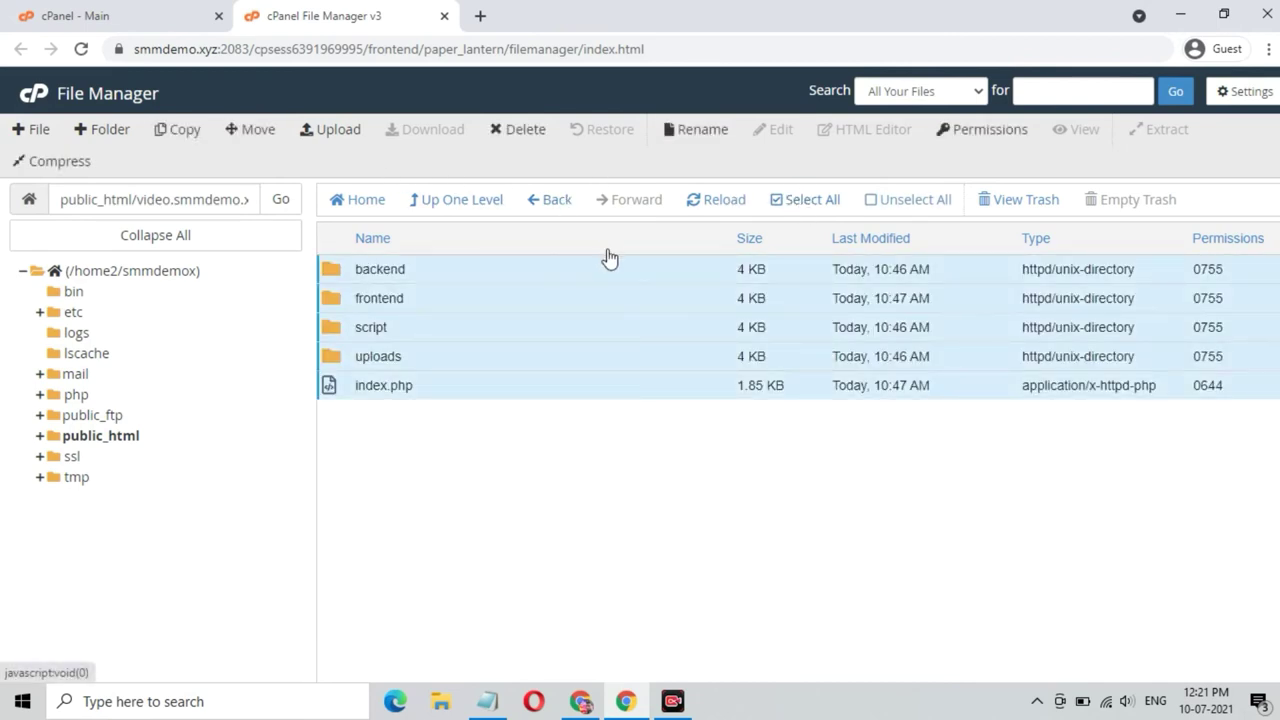
{"action": "left_click", "coordinate": [266, 133]}
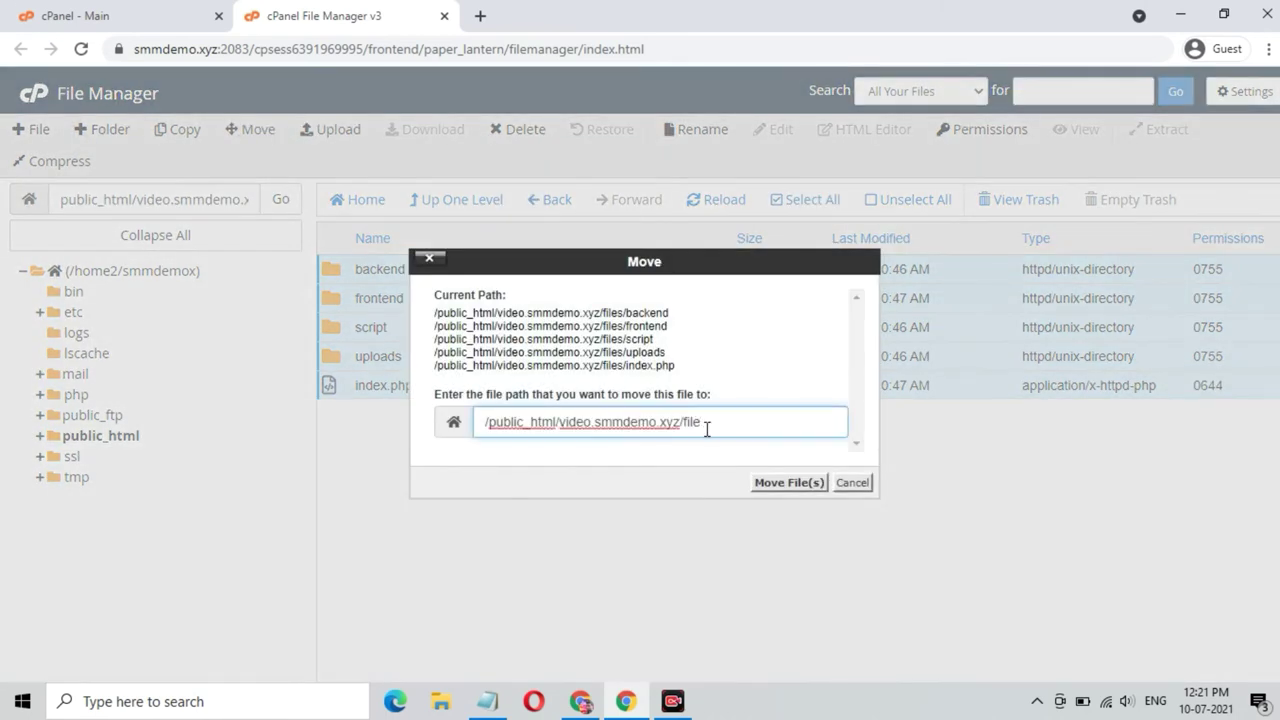
{"action": "key", "text": "BackSpace"}
{"action": "left_click", "coordinate": [760, 487]}
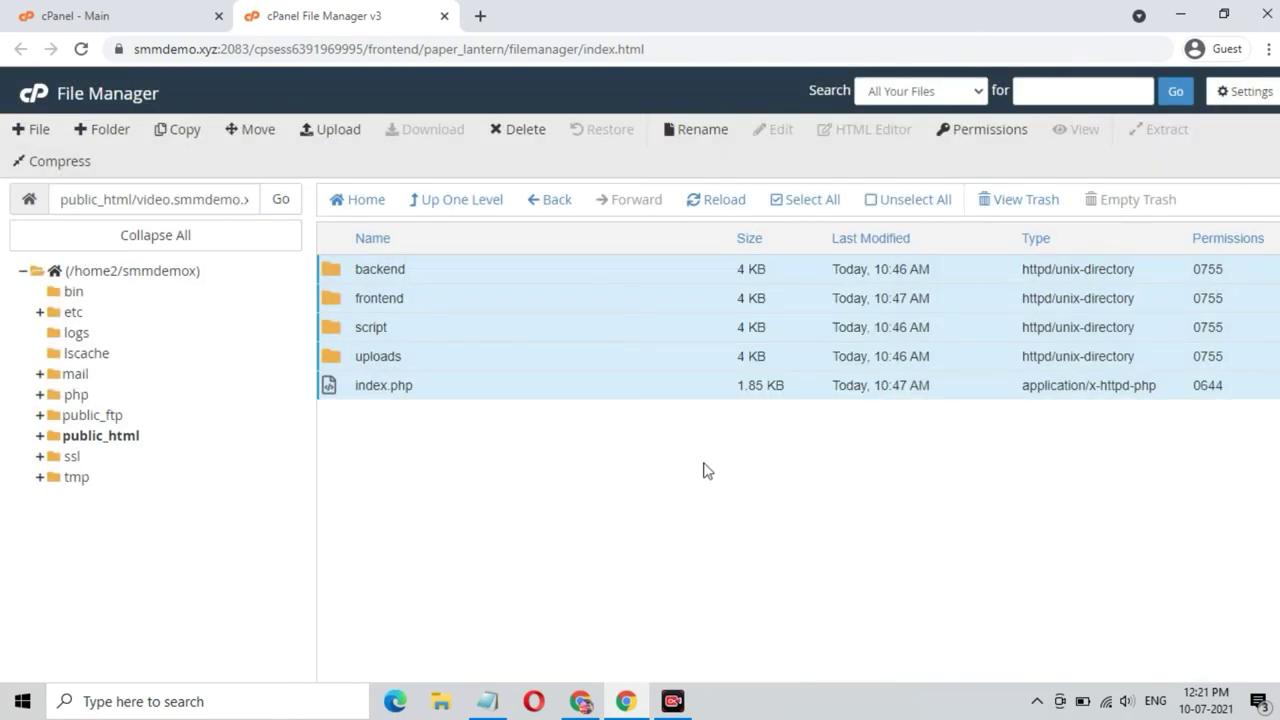
- Permanently delete the emptied files folder from video.smmdemo.xyz
{"action": "left_click", "coordinate": [457, 202]}
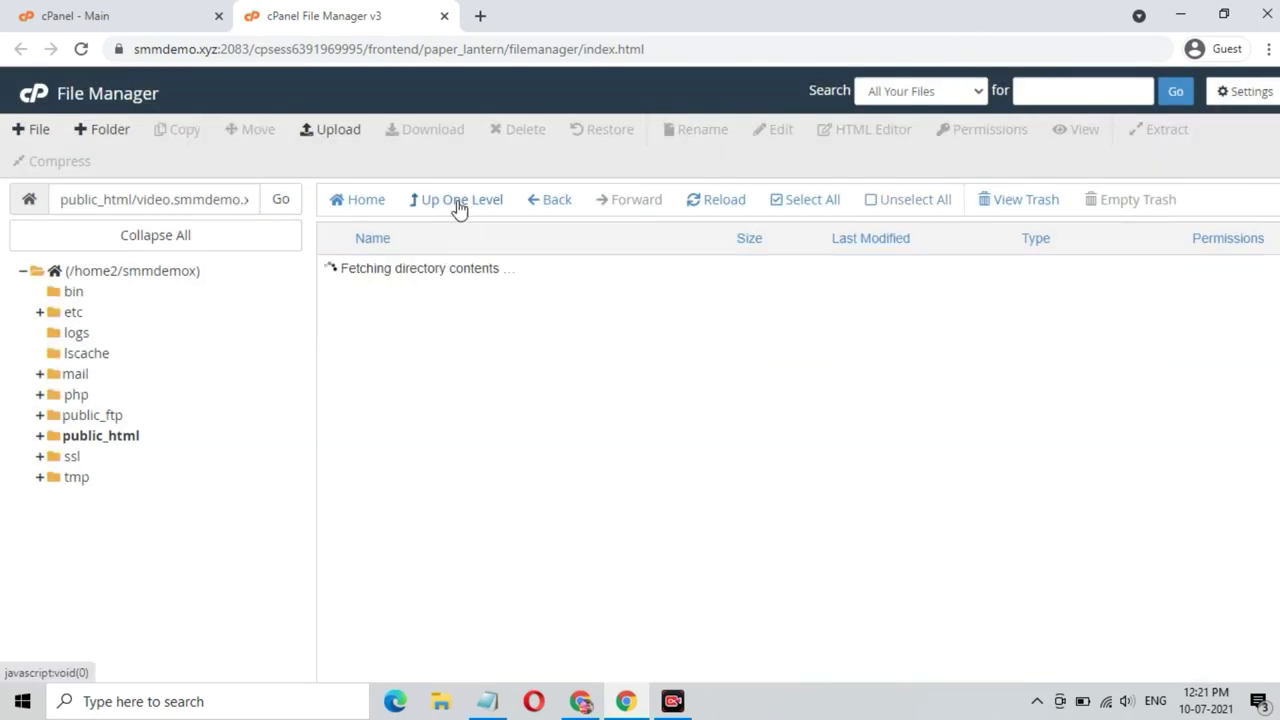
{"action": "left_click", "coordinate": [437, 303]}
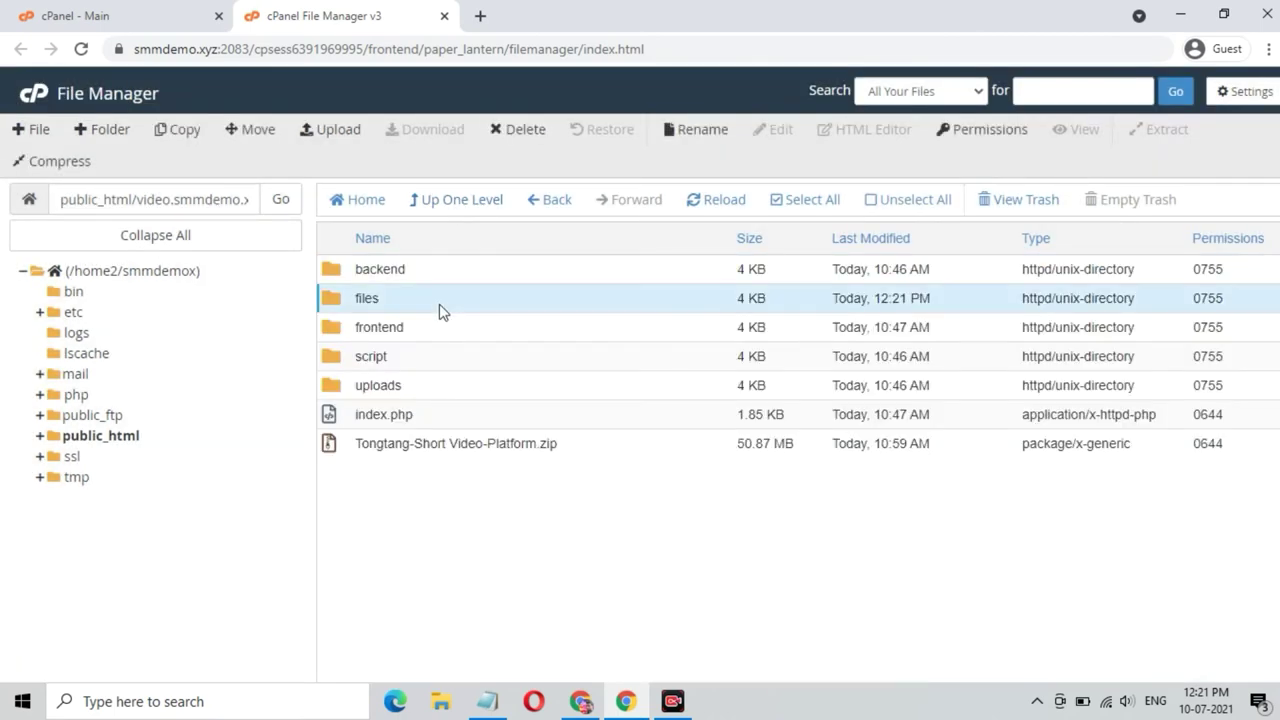
{"action": "left_click", "coordinate": [517, 129]}
{"action": "left_click", "coordinate": [582, 382]}
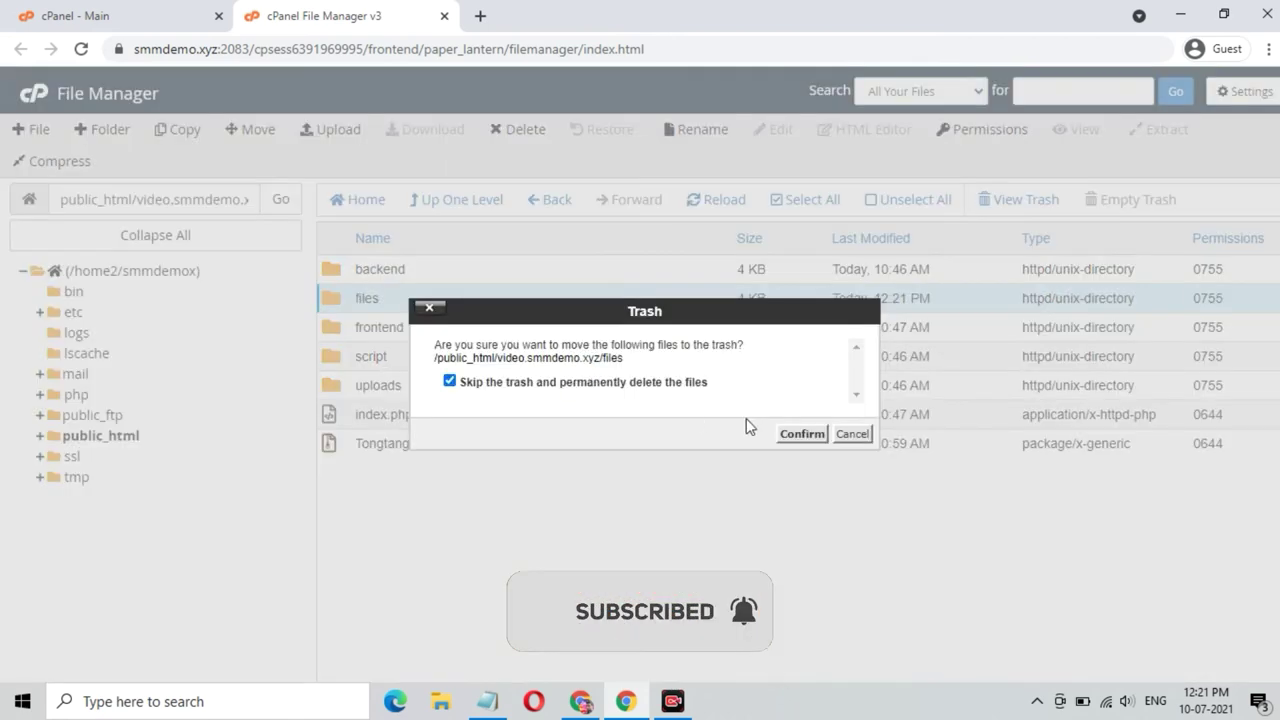
{"action": "left_click", "coordinate": [801, 434]}
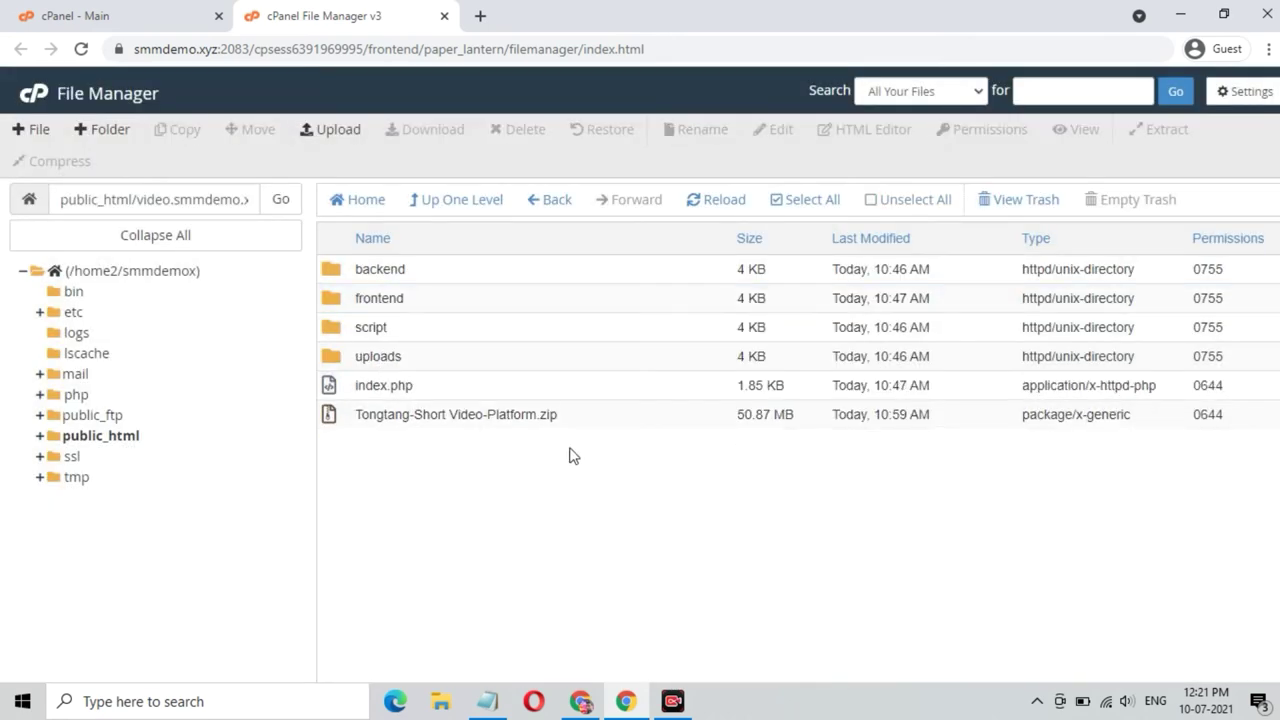
- Copy the domain name video.smmdemo.xyz from the current path field
{"action": "left_click", "coordinate": [138, 199]}
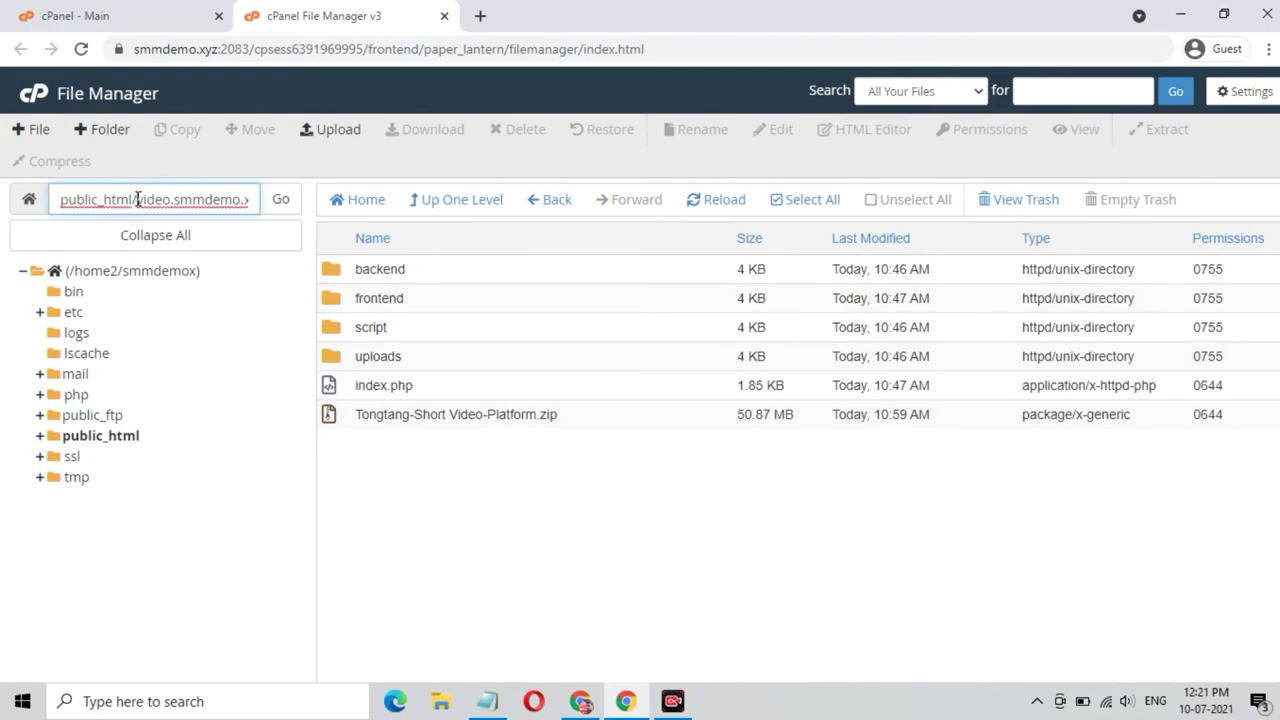
{"action": "left_click_drag", "start_coordinate": [137, 199], "coordinate": [246, 206]}
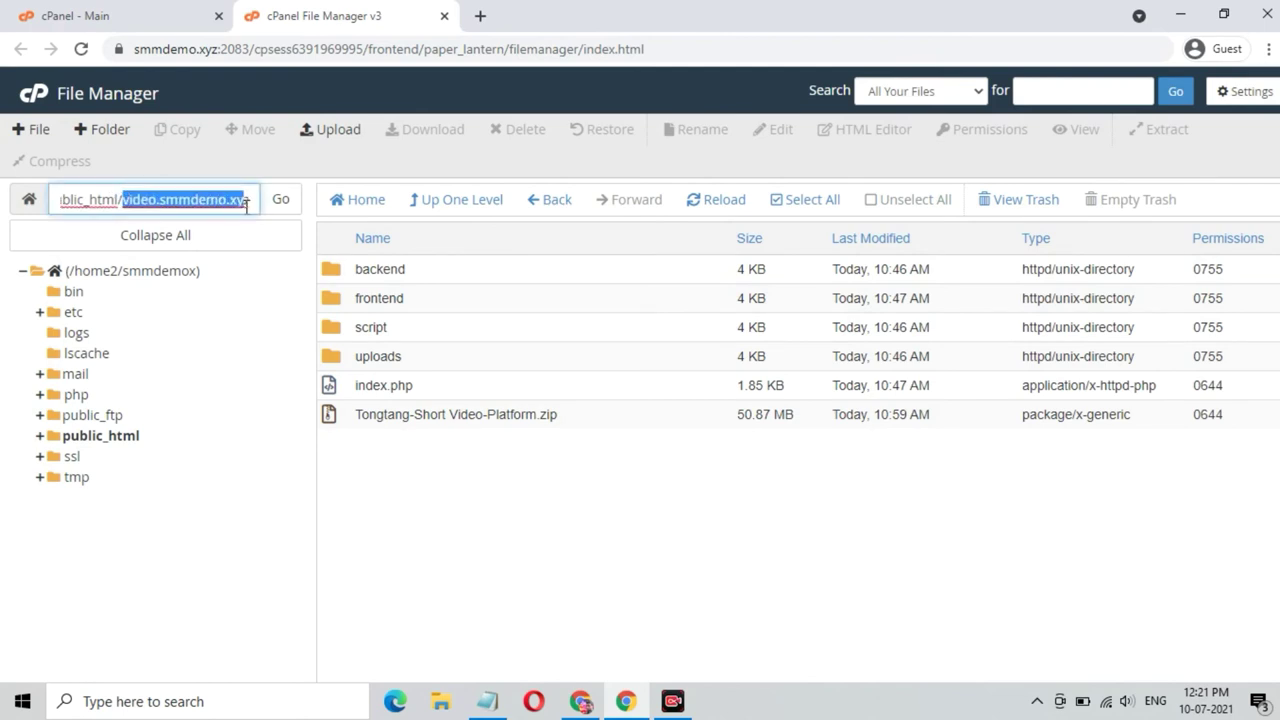
{"action": "right_click", "coordinate": [203, 196]}
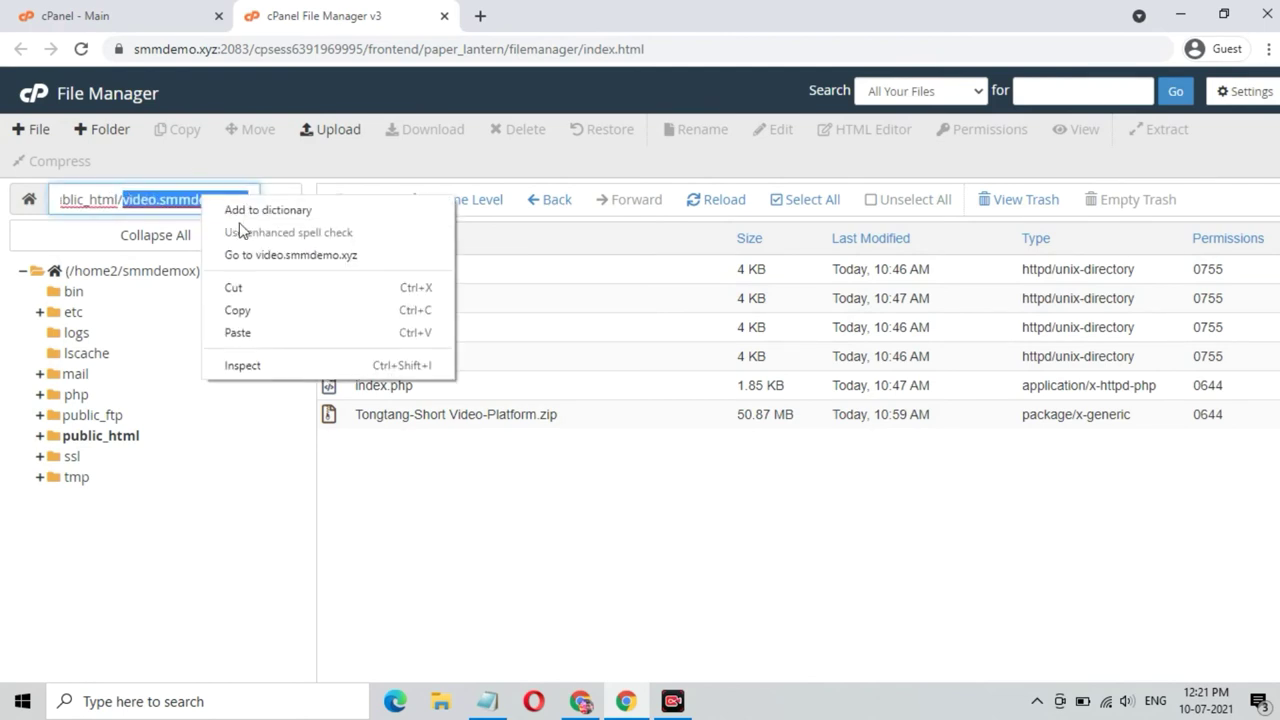
{"action": "left_click", "coordinate": [260, 315]}
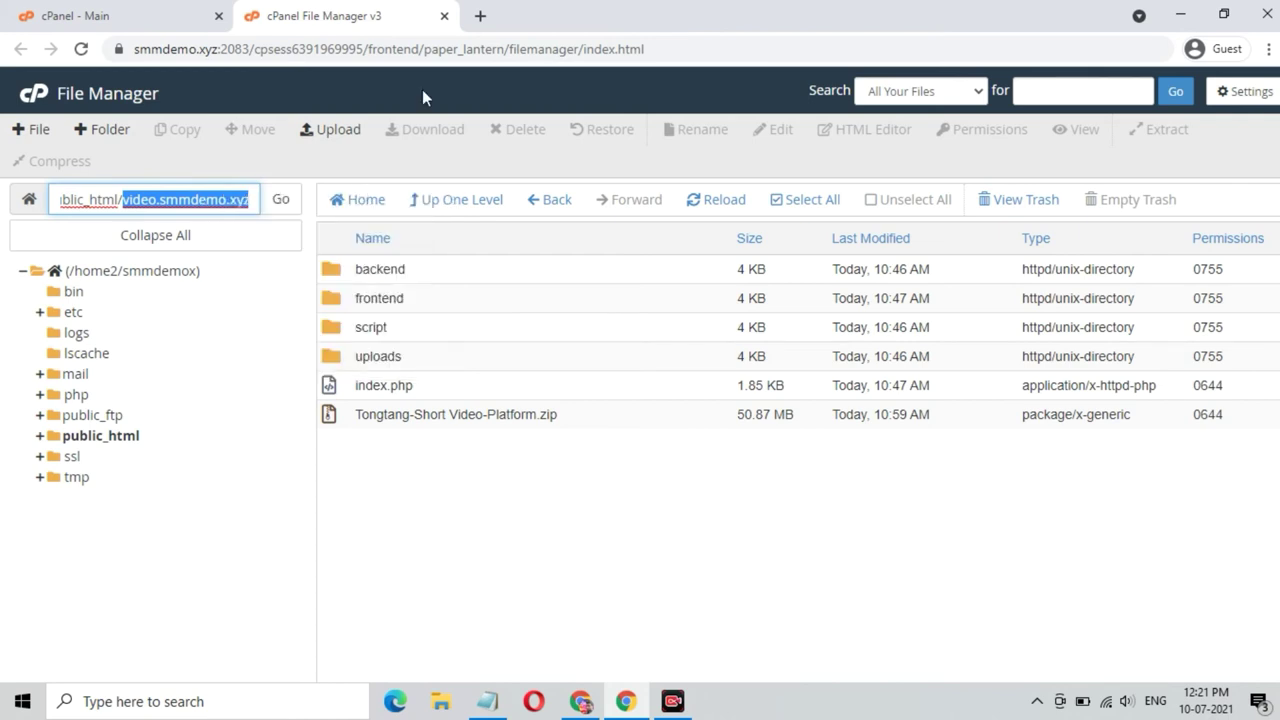
{"action": "left_click", "coordinate": [479, 17]}
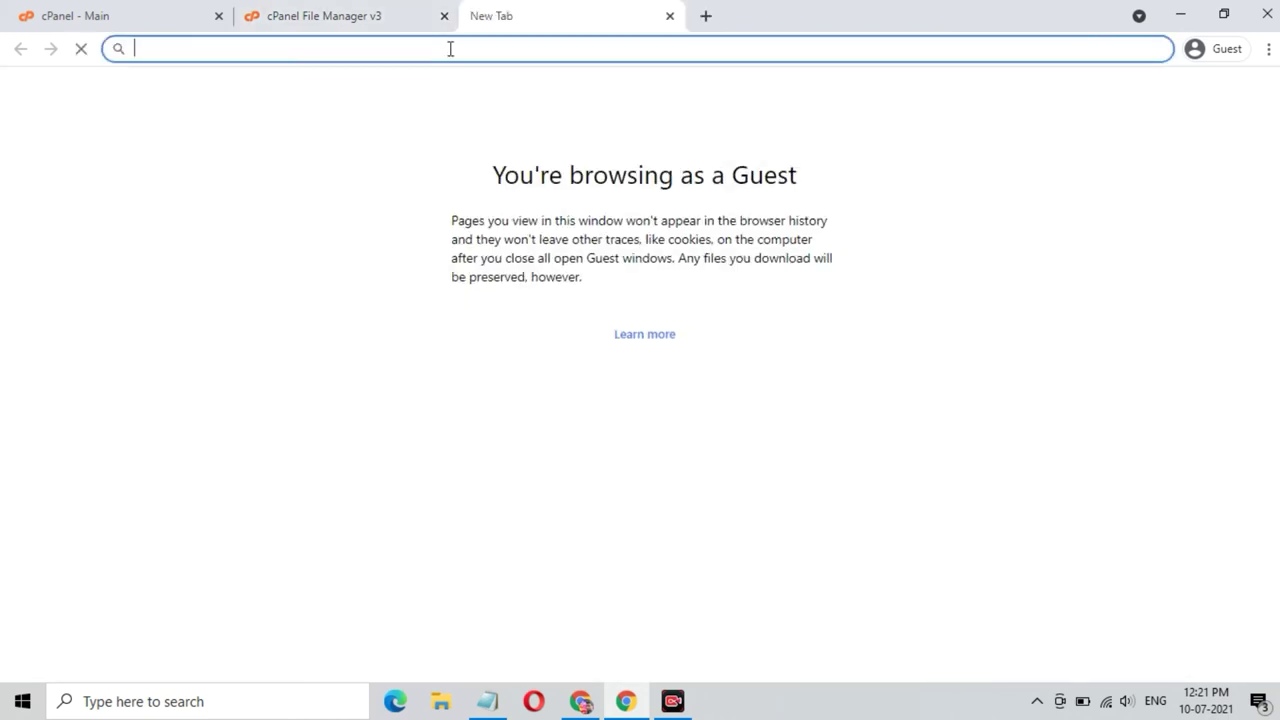
- Load video.smmdemo.xyz in the new tab and pass the installer's requirements check
{"action": "key", "text": "ctrl+v"}
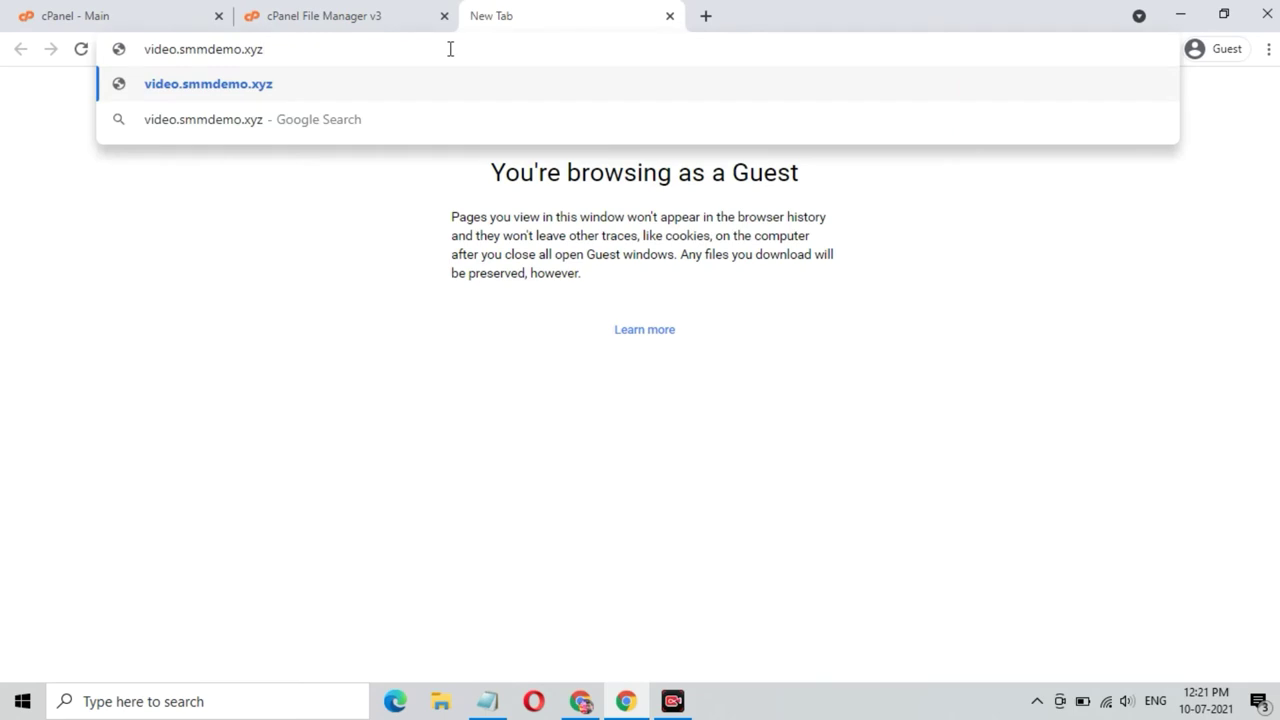
{"action": "key", "text": "Return"}
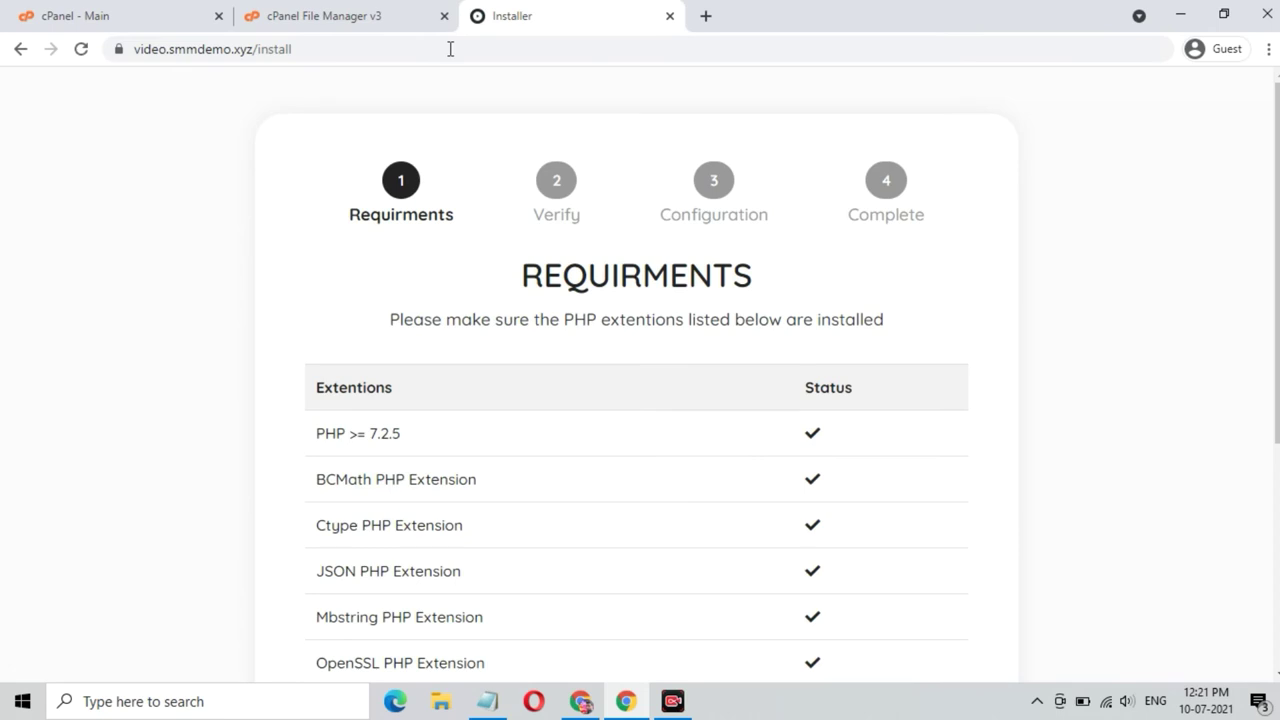
{"action": "scroll", "coordinate": [650, 233], "scroll_direction": "down", "scroll_amount": 4}
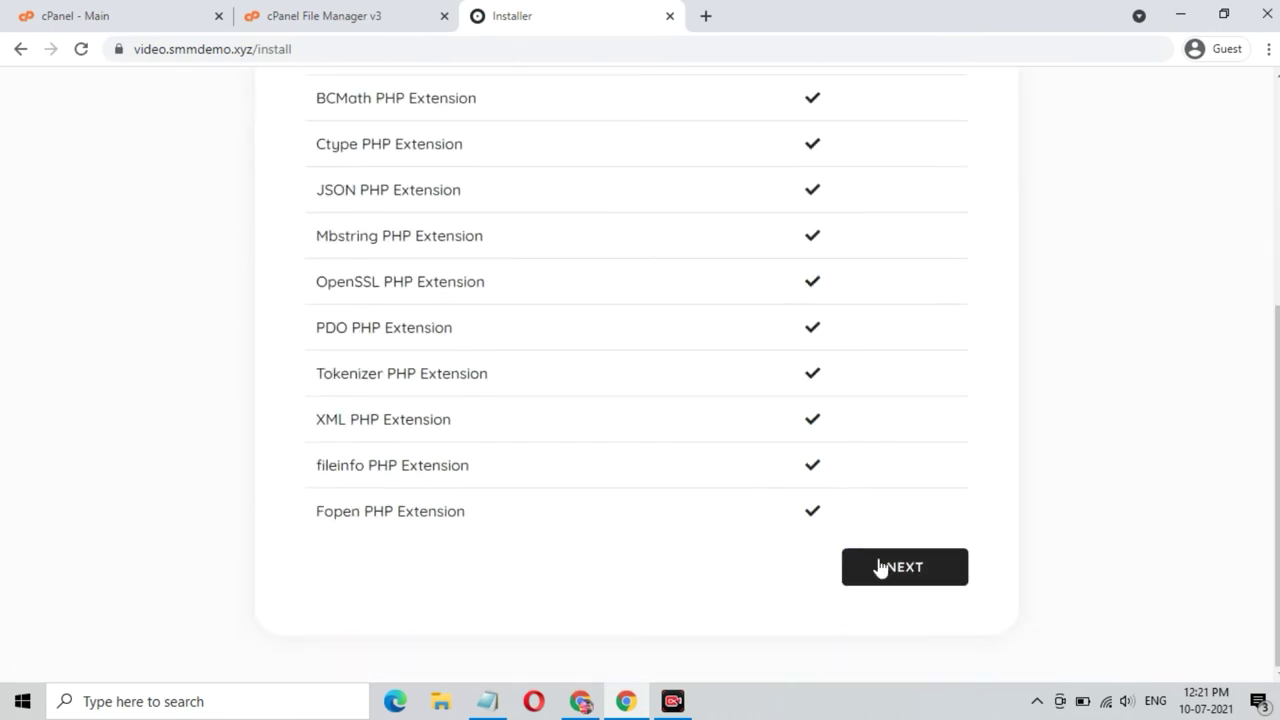
{"action": "left_click", "coordinate": [880, 567]}
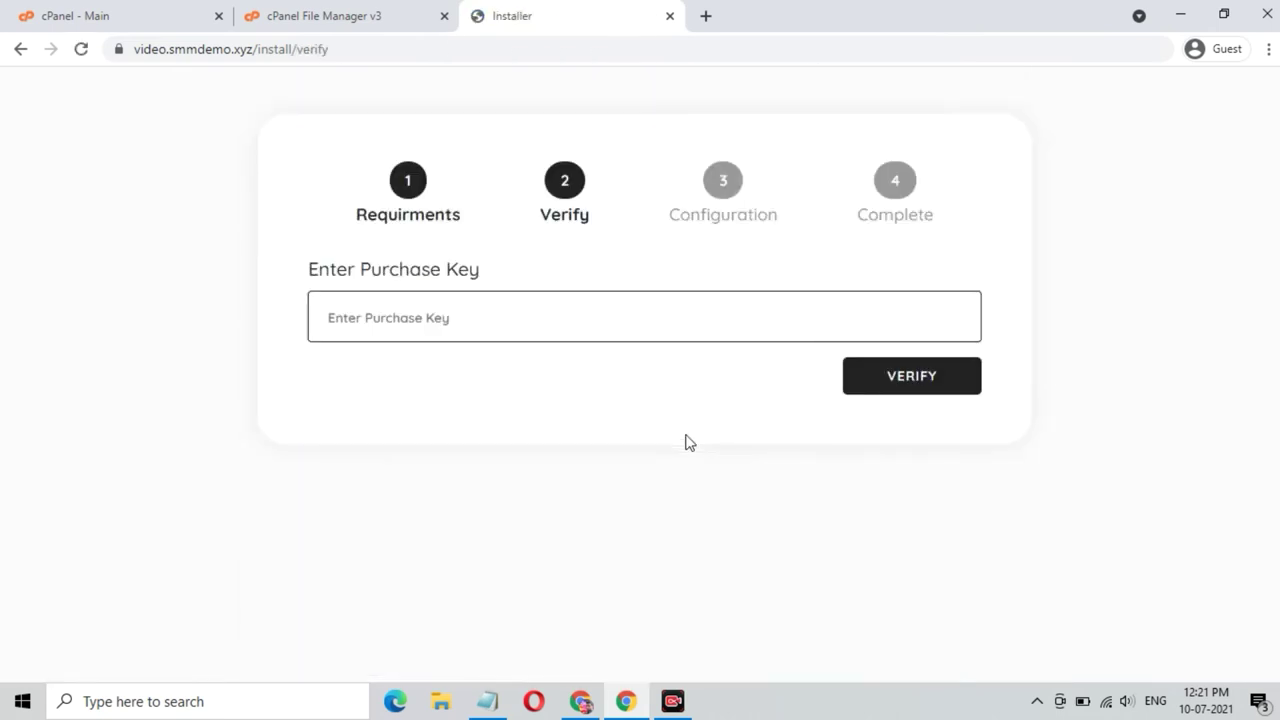
- Enter and verify the purchase key to reach the Configuration step, then return to cPanel
{"action": "left_click", "coordinate": [496, 302]}
{"action": "type", "text": "c"}
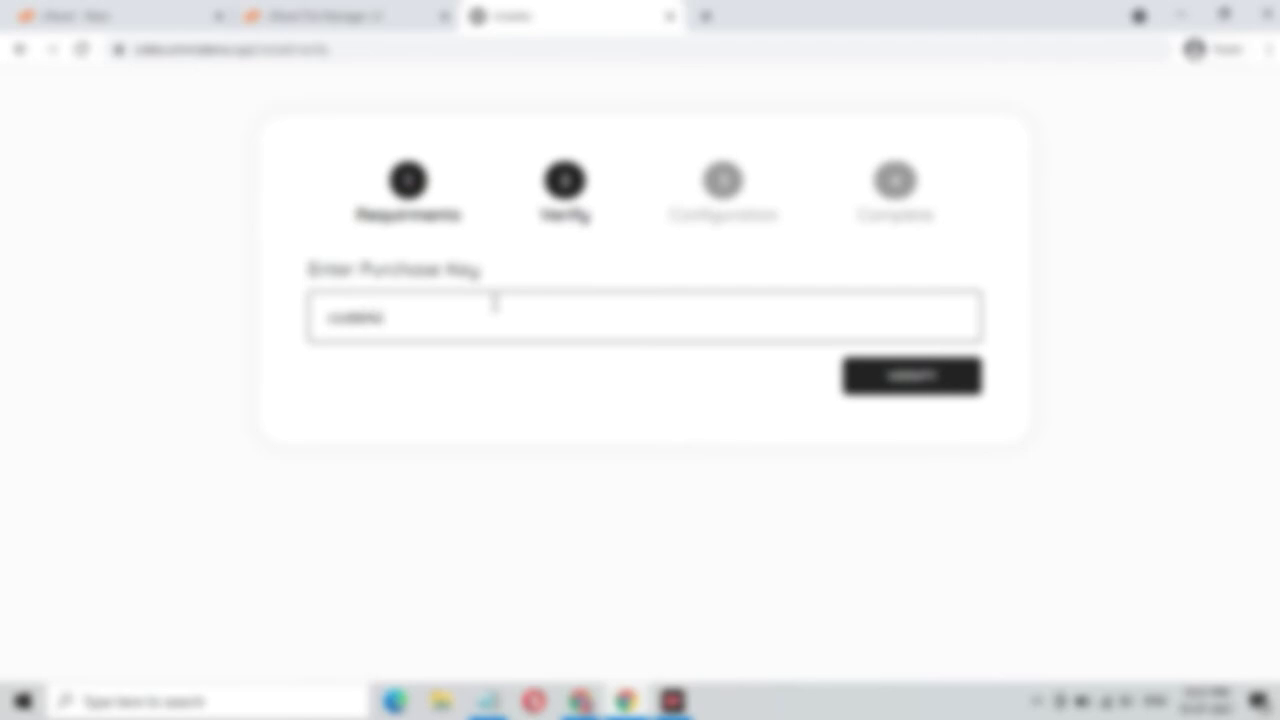
{"action": "left_click", "coordinate": [908, 380]}
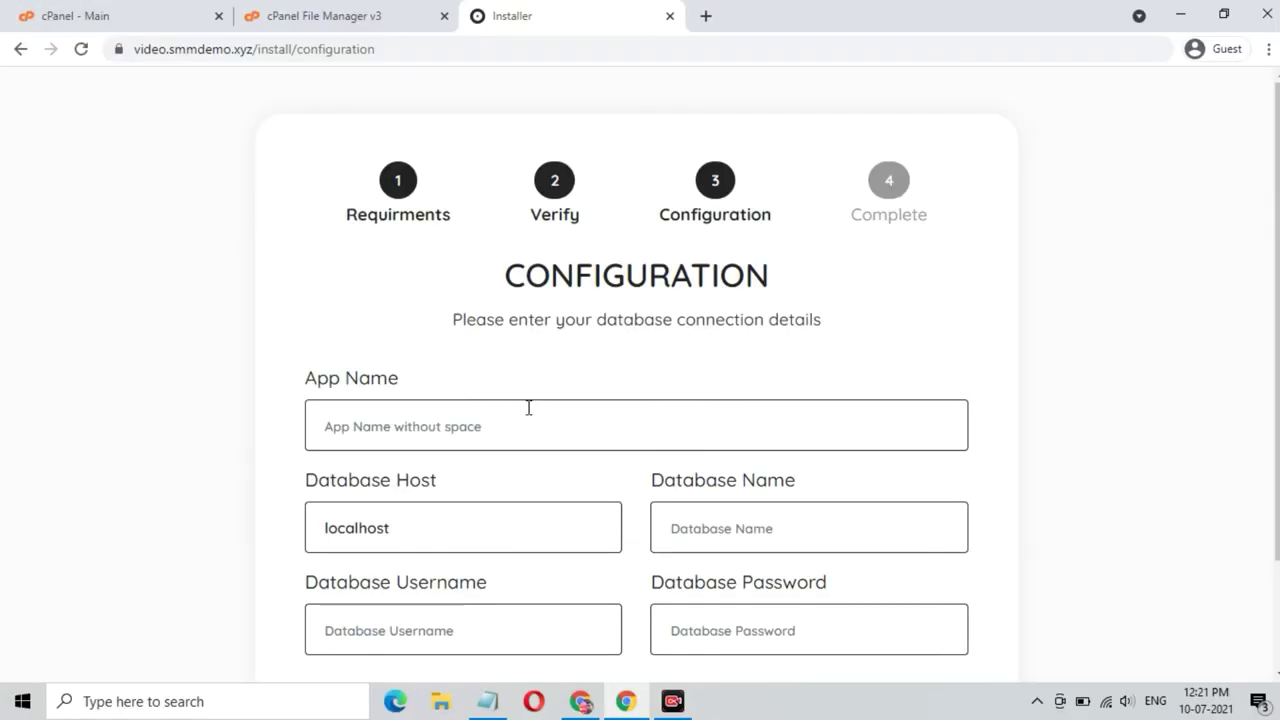
{"action": "scroll", "coordinate": [528, 407], "scroll_direction": "down", "scroll_amount": 1}
{"action": "left_click", "coordinate": [466, 392]}
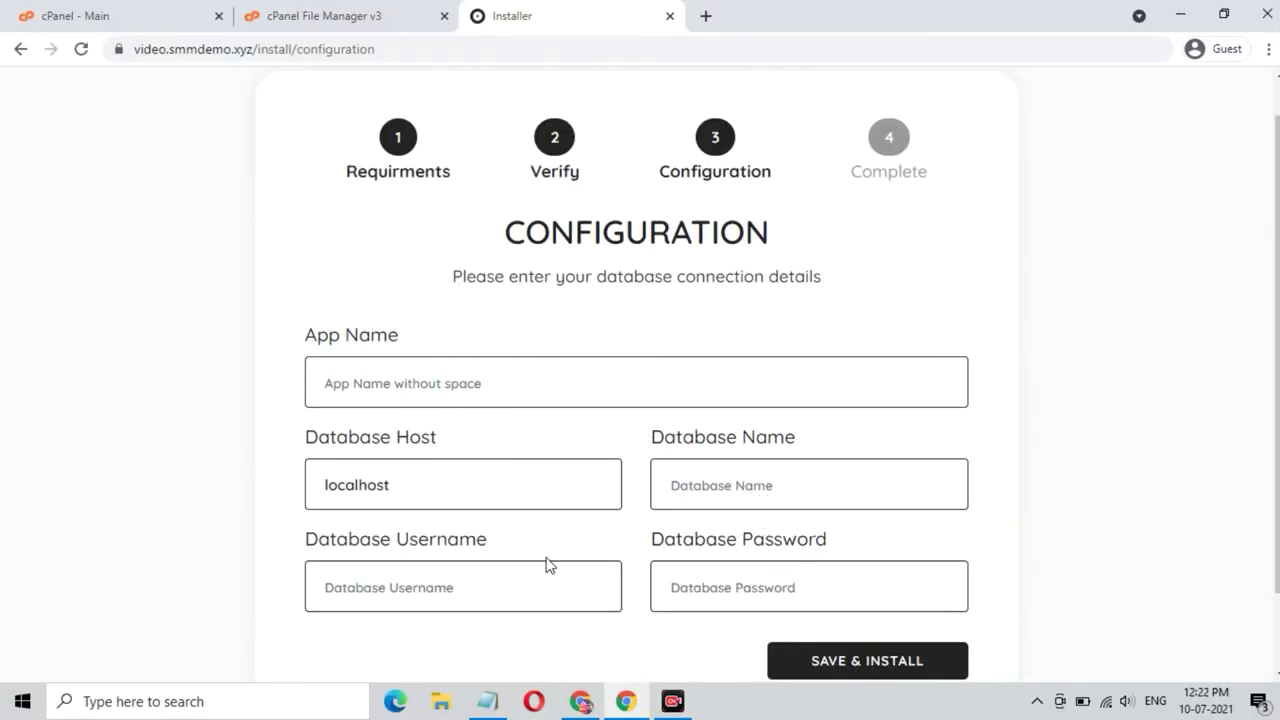
{"action": "left_click", "coordinate": [313, 9]}
- From cPanel's Databases section, open MySQL® Database Wizard in a new tab and switch to it
{"action": "left_click", "coordinate": [127, 9]}
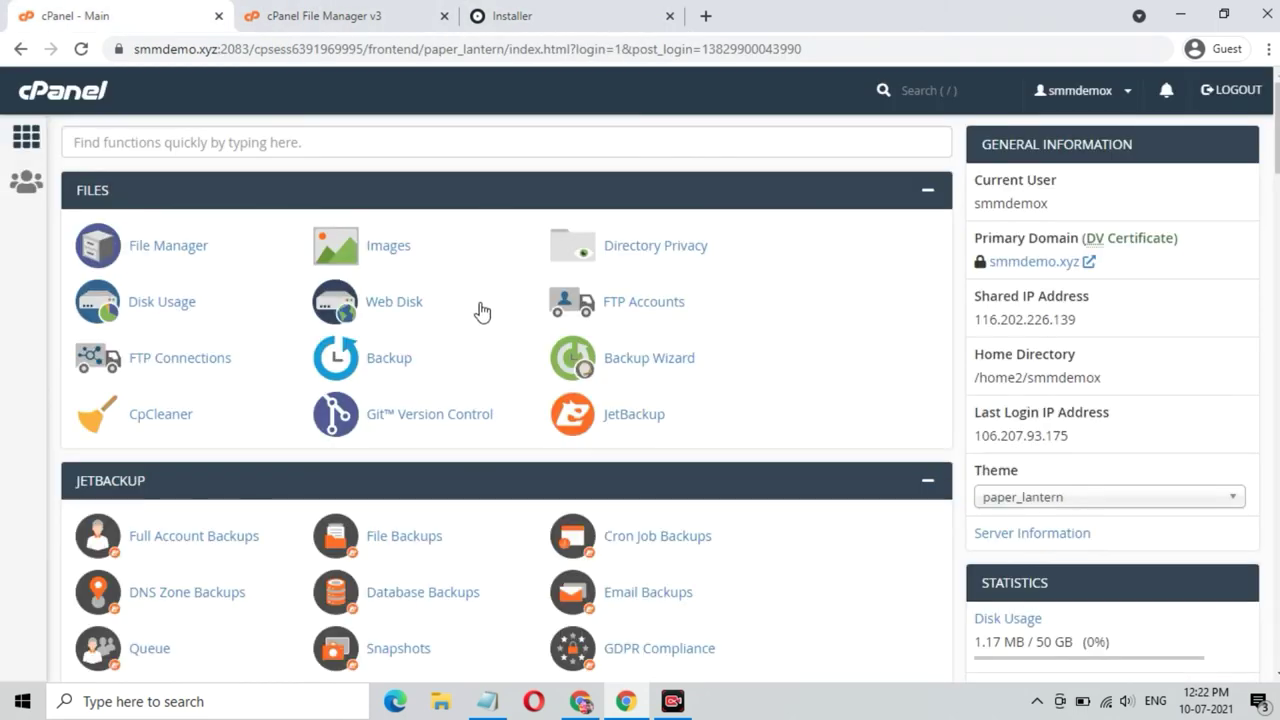
{"action": "scroll", "coordinate": [463, 371], "scroll_direction": "down", "scroll_amount": 3}
{"action": "scroll", "coordinate": [463, 375], "scroll_direction": "up", "scroll_amount": 2}
{"action": "scroll", "coordinate": [463, 375], "scroll_direction": "up", "scroll_amount": 1}
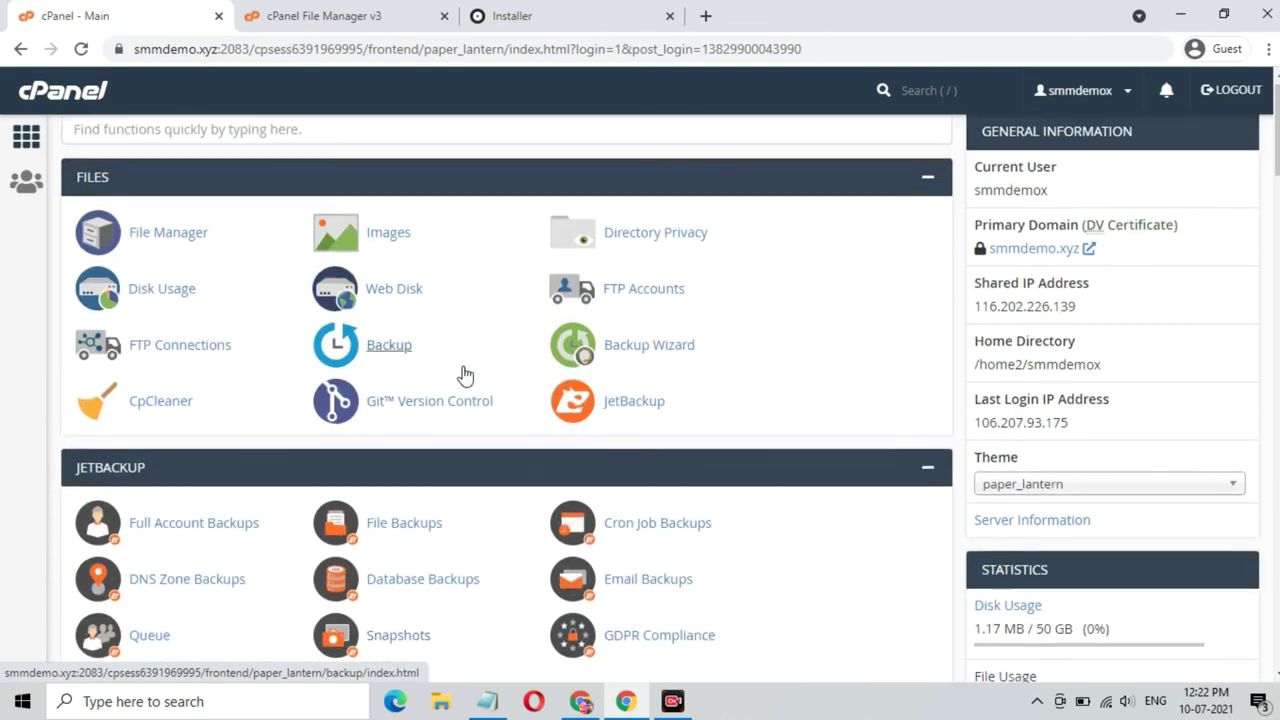
{"action": "scroll", "coordinate": [463, 375], "scroll_direction": "down", "scroll_amount": 10}
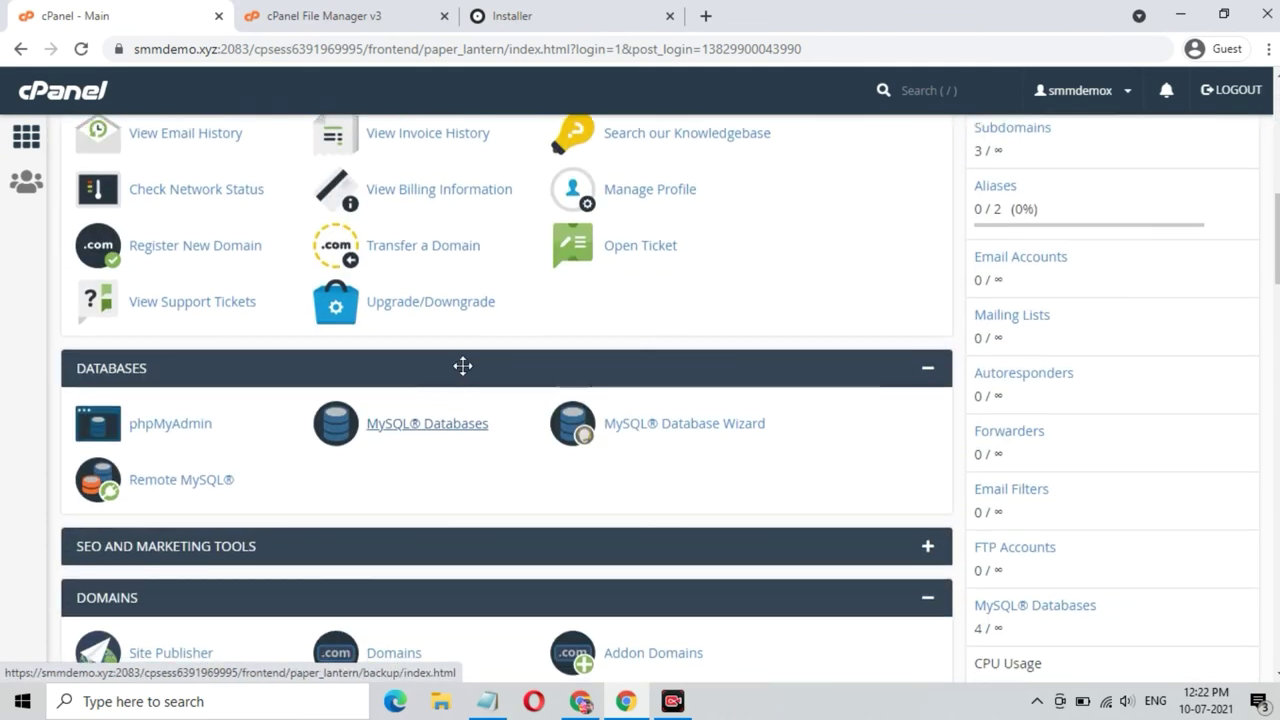
{"action": "right_click", "coordinate": [628, 430]}
{"action": "left_click", "coordinate": [705, 443]}
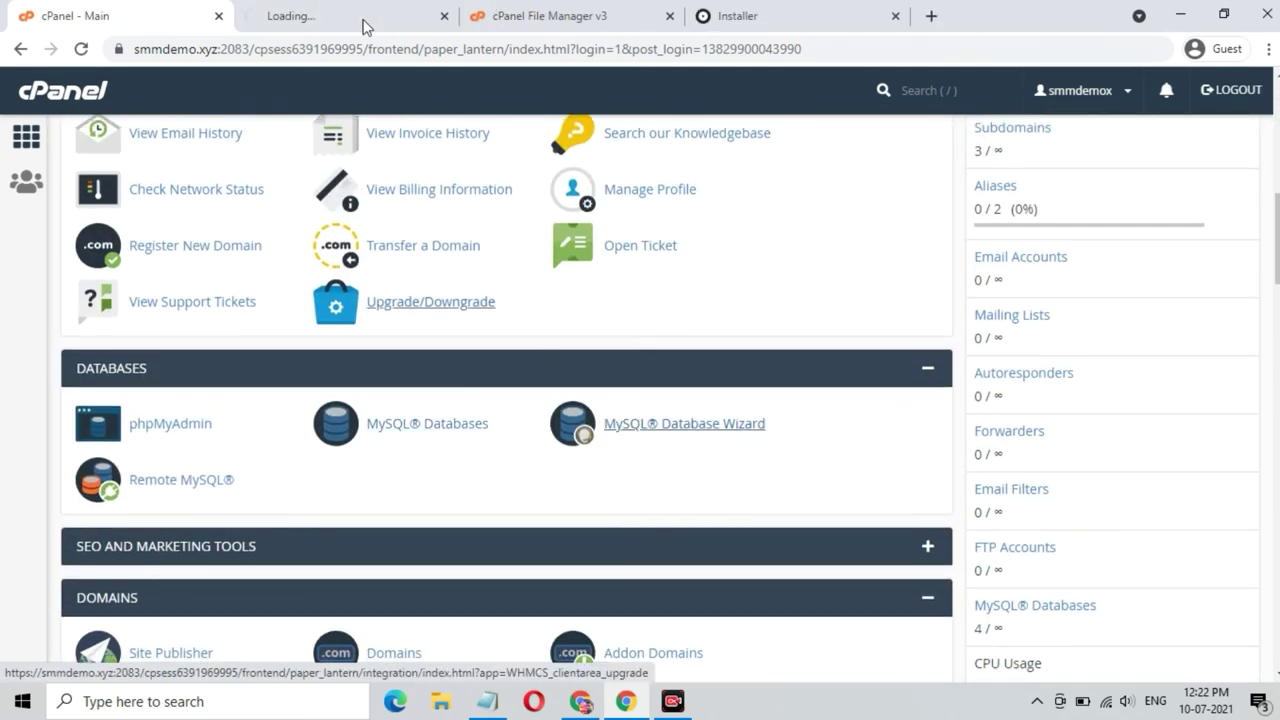
{"action": "left_click", "coordinate": [351, 18]}
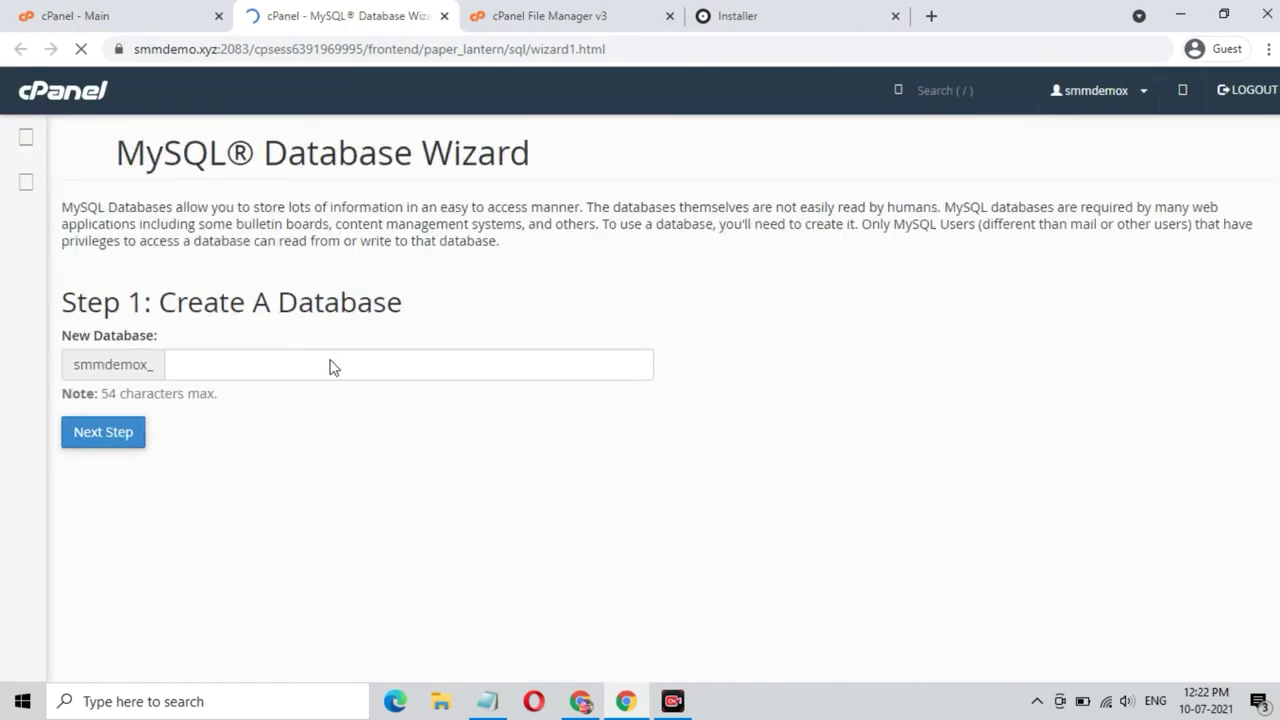
- Create the database named tiktok in the wizard's first step
{"action": "left_click", "coordinate": [333, 367]}
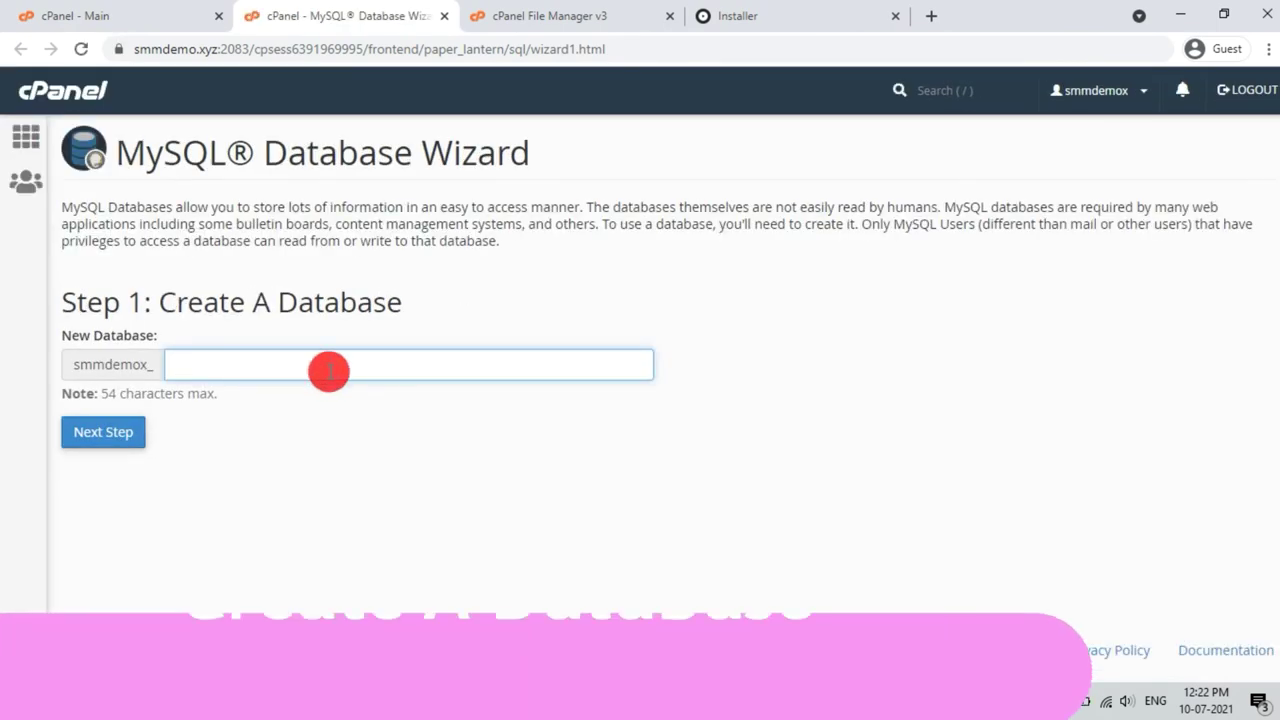
{"action": "type", "text": "tiktok"}
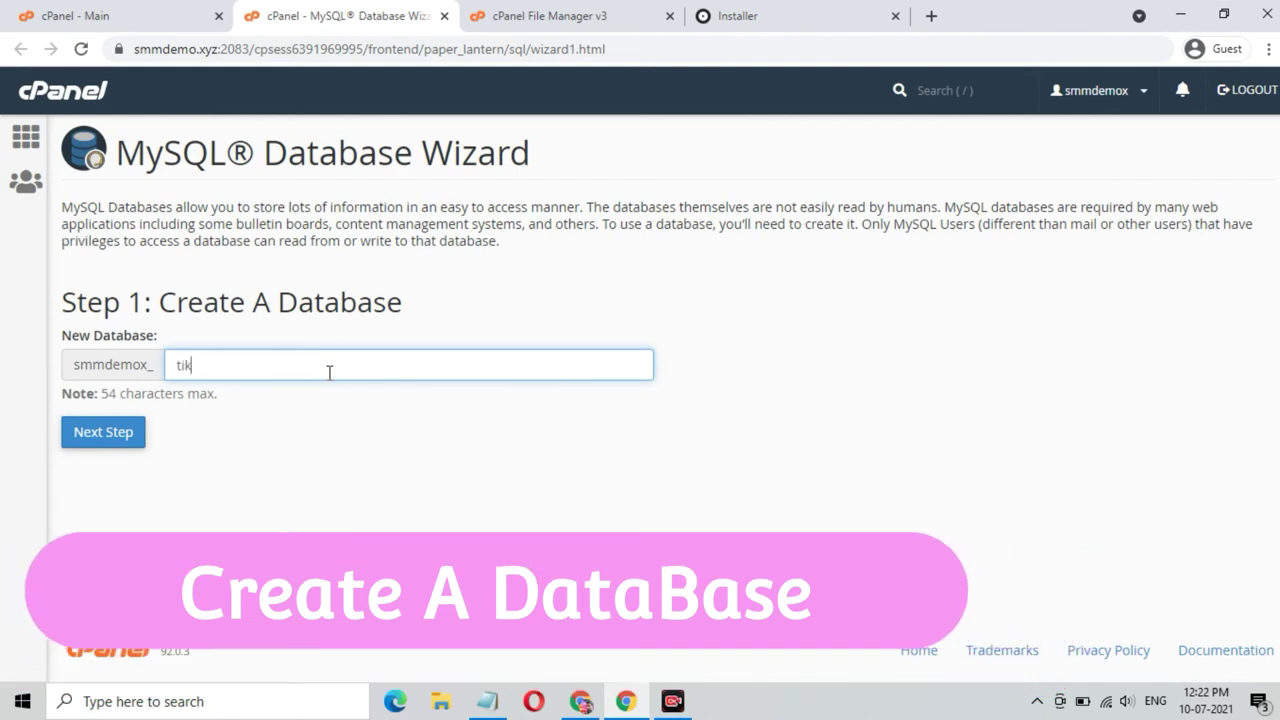
{"action": "left_click", "coordinate": [113, 440]}
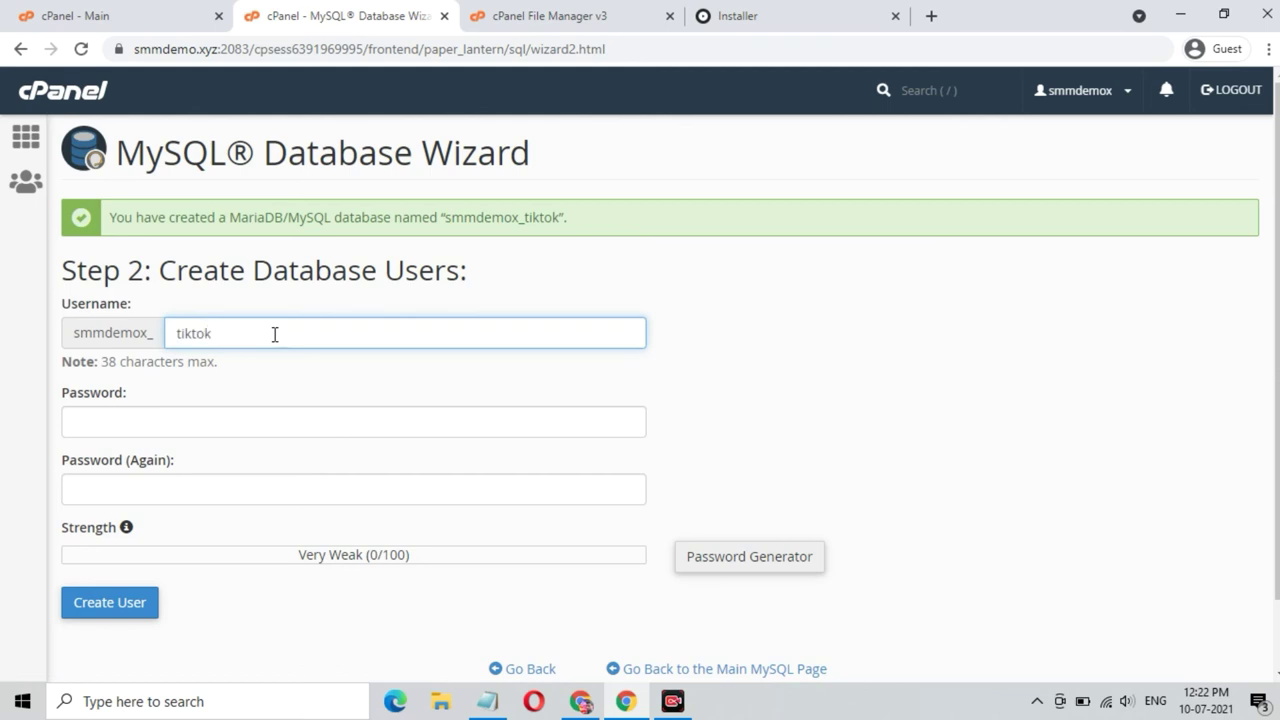
- Create database user smmdemox_tiktok with a generated password, copying that password first
{"action": "left_click", "coordinate": [706, 566]}
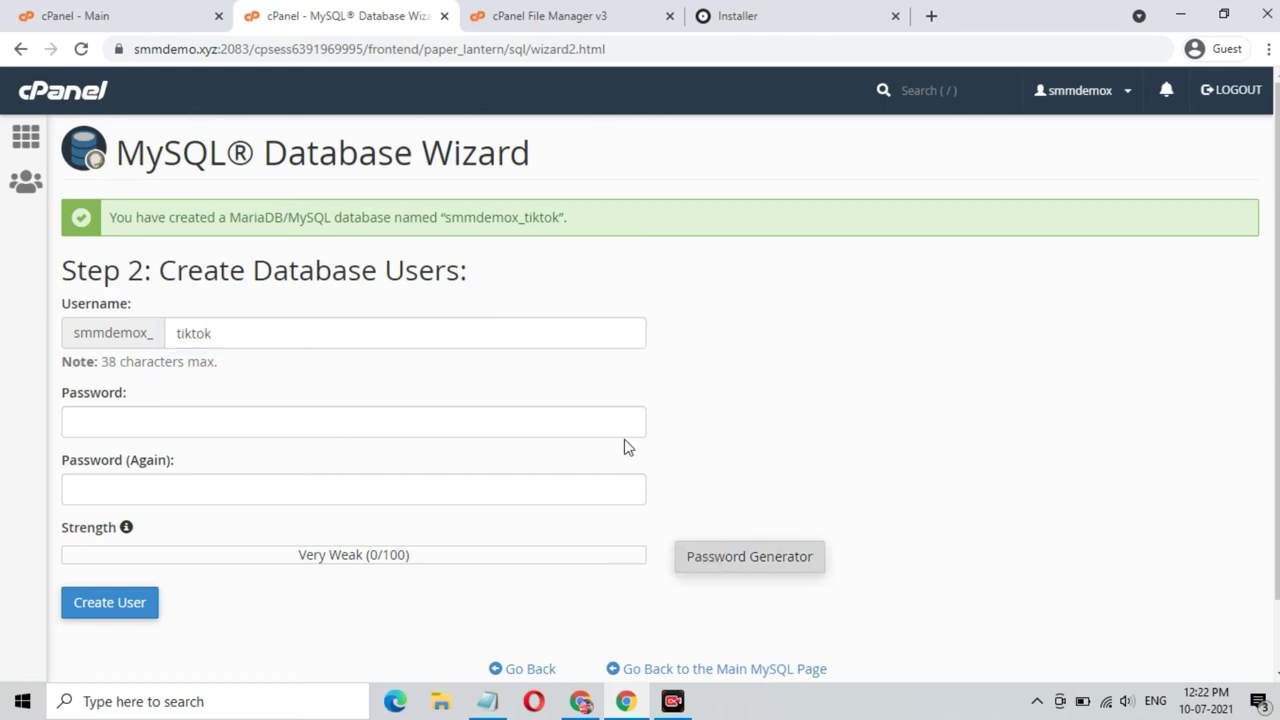
{"action": "left_click_drag", "start_coordinate": [617, 314], "coordinate": [478, 316]}
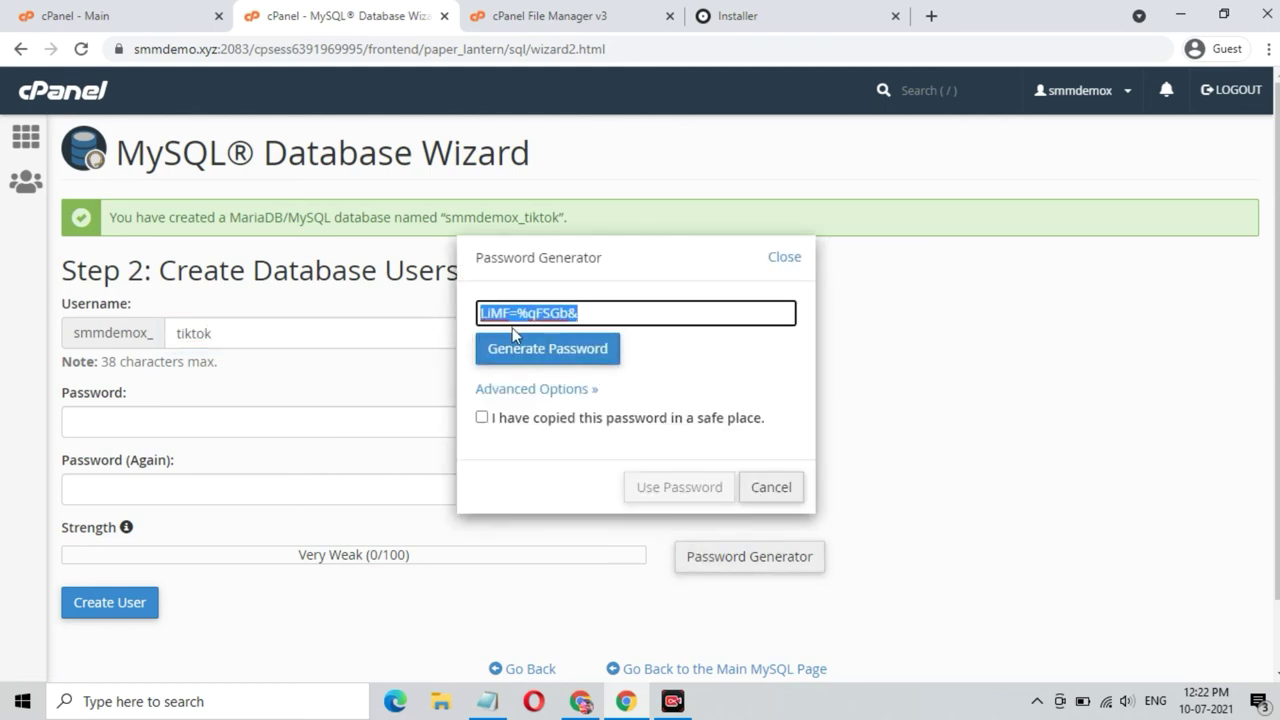
{"action": "right_click", "coordinate": [516, 315]}
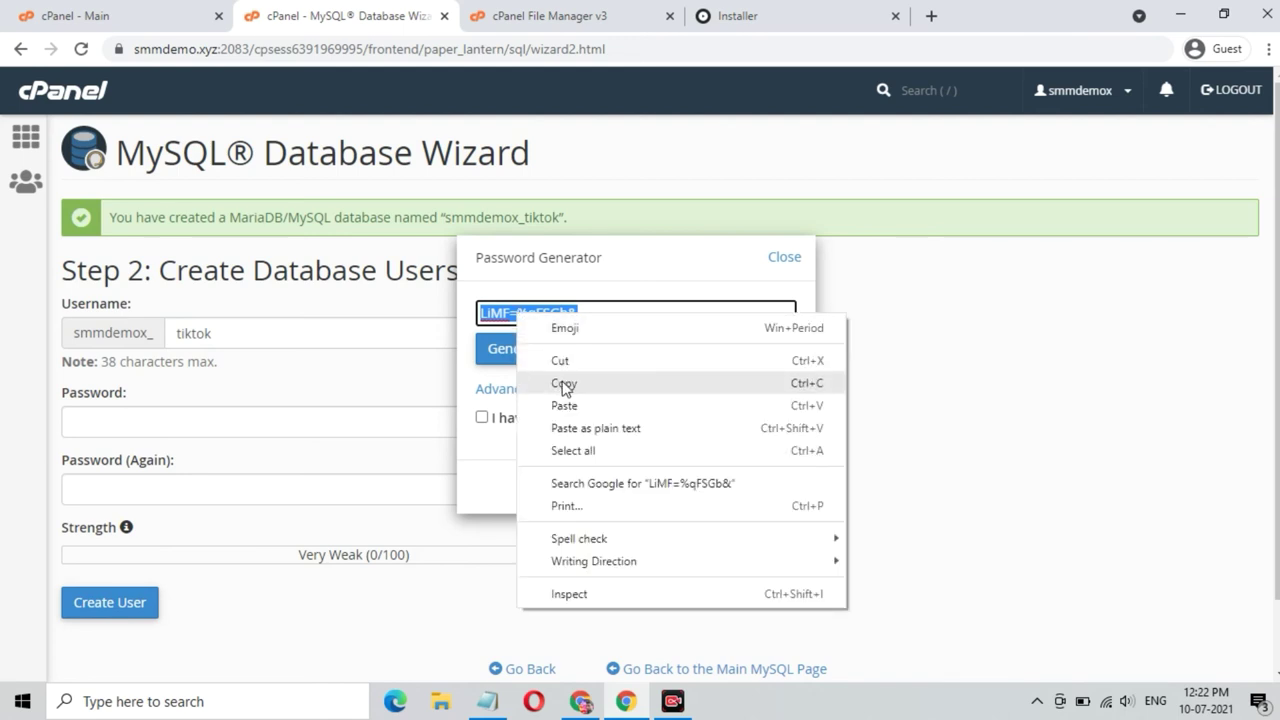
{"action": "left_click", "coordinate": [563, 384]}
{"action": "left_click", "coordinate": [481, 417]}
{"action": "left_click", "coordinate": [655, 489]}
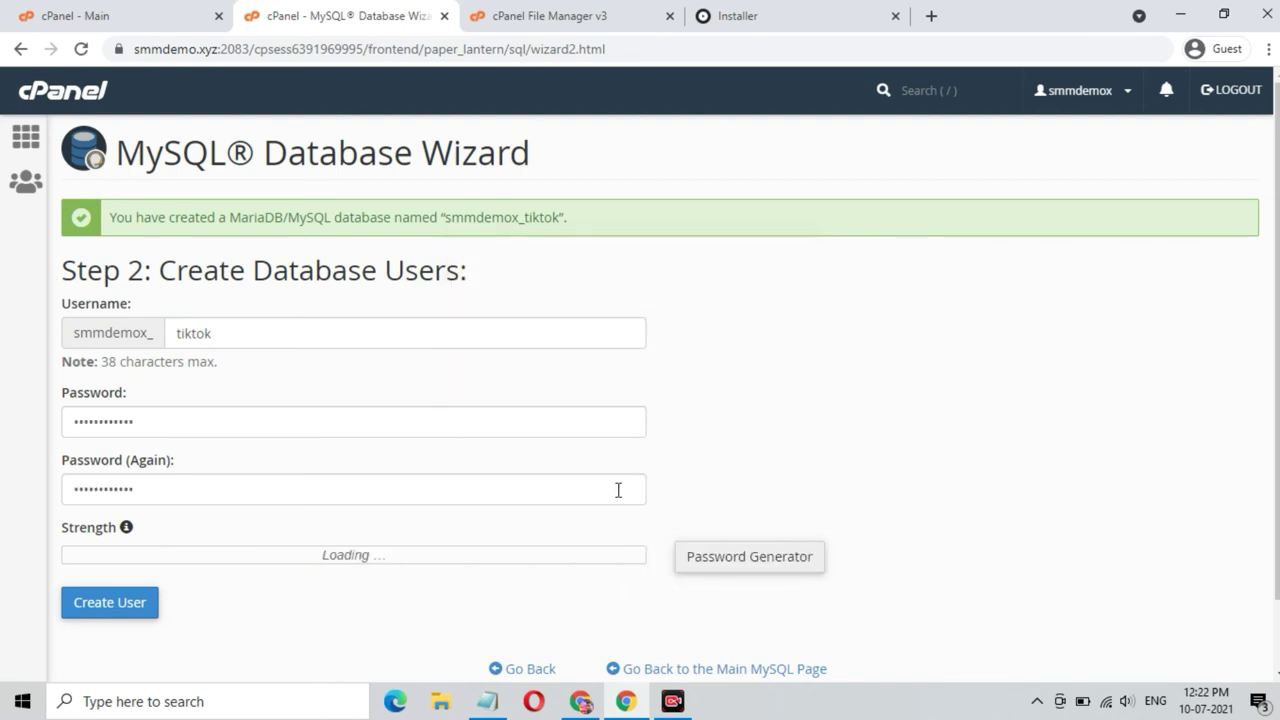
{"action": "left_click", "coordinate": [112, 604]}
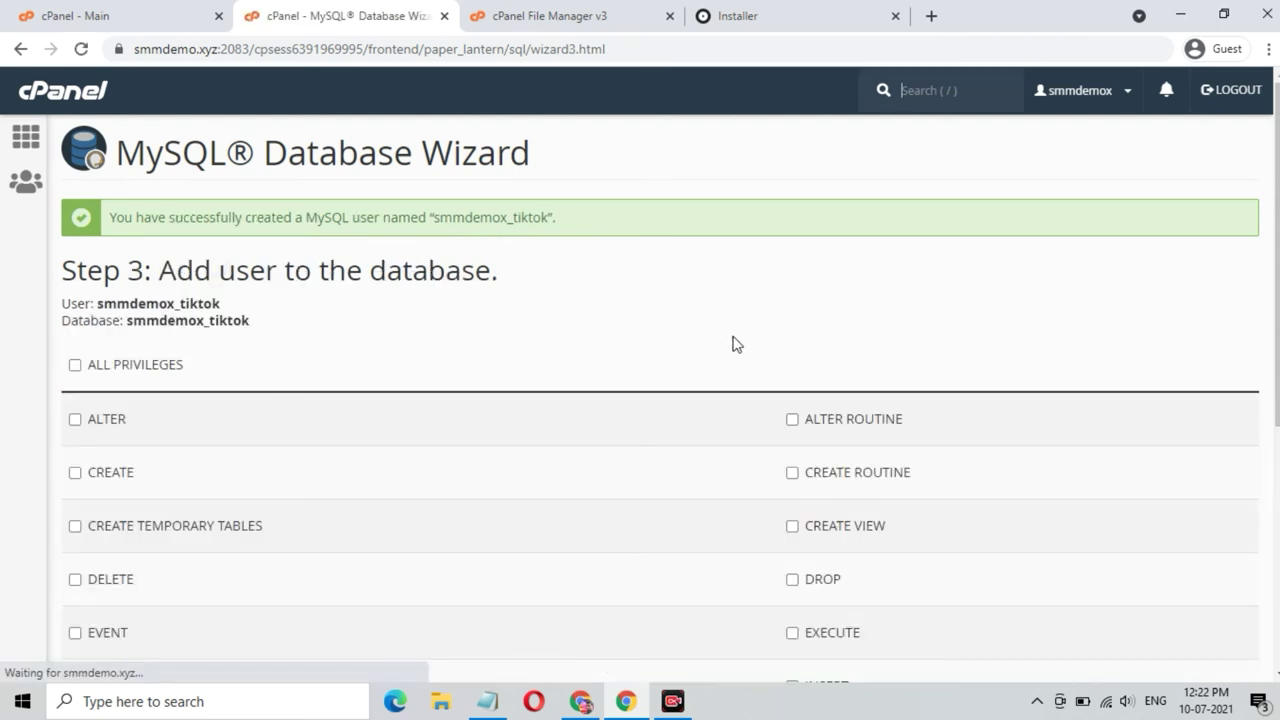
- Grant the user ALL PRIVILEGES on the database and return to the installer
{"action": "left_click", "coordinate": [170, 363]}
{"action": "scroll", "coordinate": [370, 437], "scroll_direction": "down", "scroll_amount": 4}
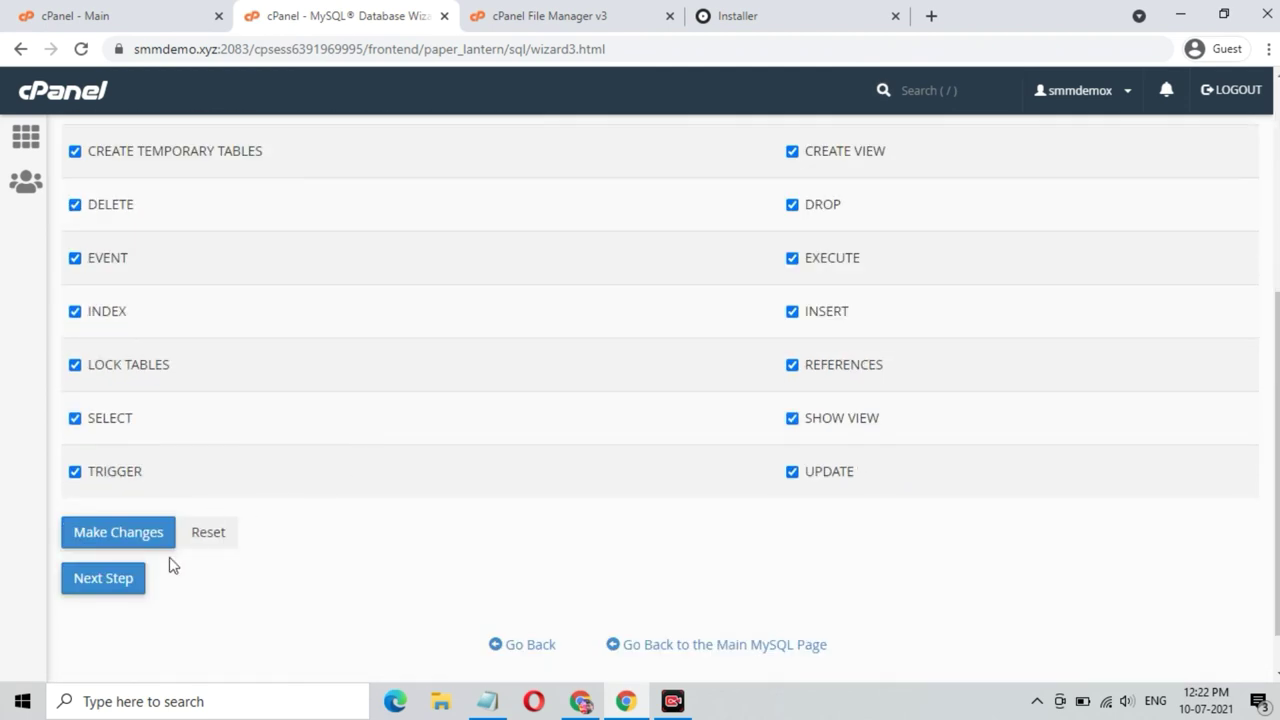
{"action": "left_click", "coordinate": [120, 580]}
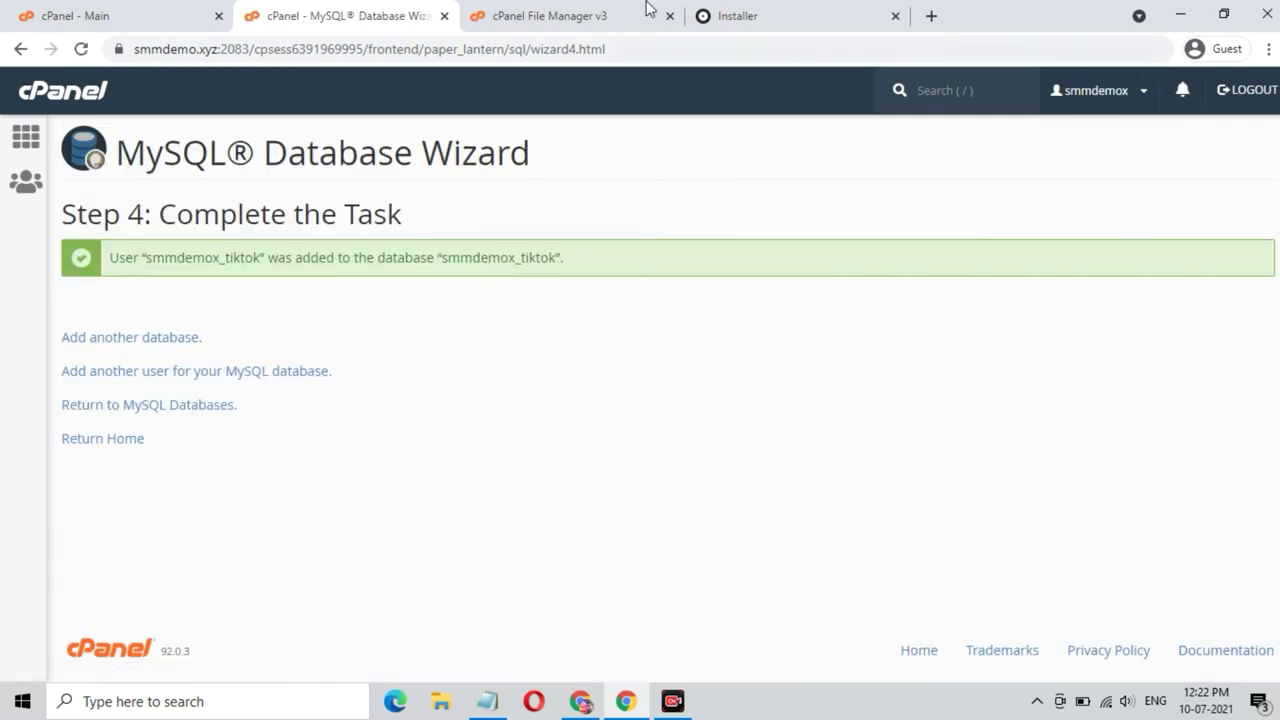
{"action": "left_click", "coordinate": [786, 14]}
- Set App Name to TikTok and paste the generated database password
{"action": "scroll", "coordinate": [536, 289], "scroll_direction": "down", "scroll_amount": 1}
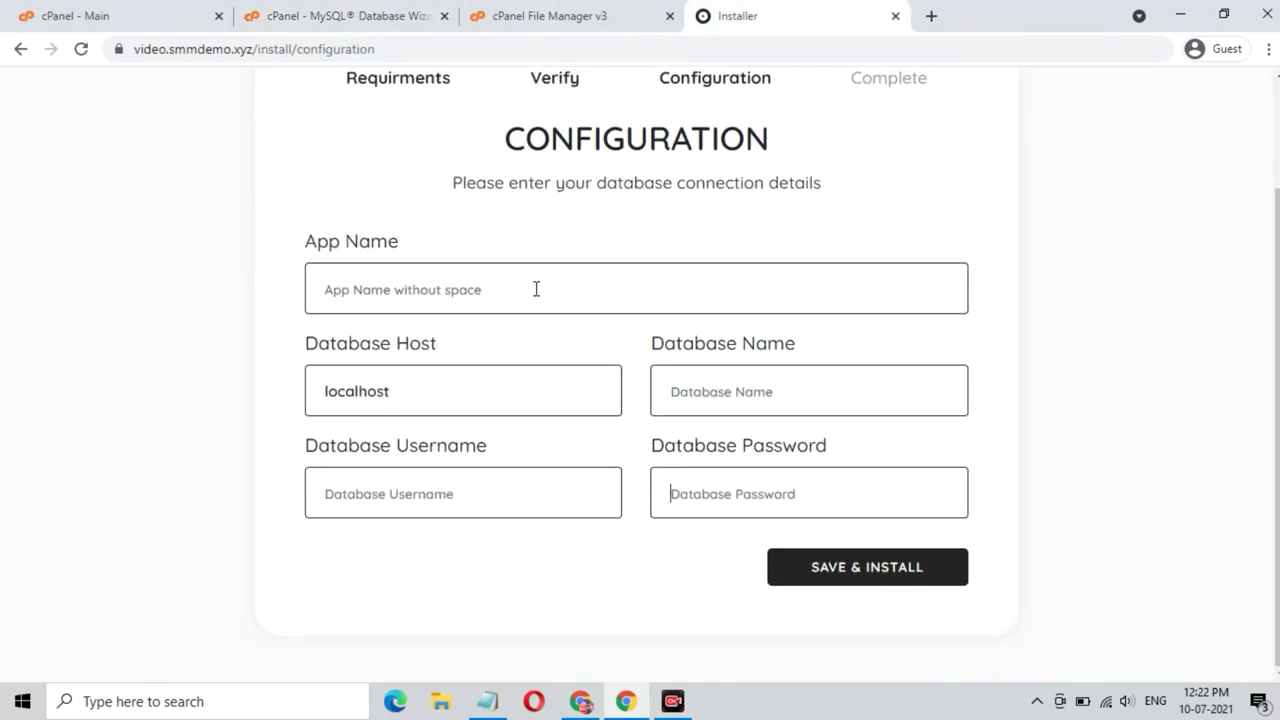
{"action": "left_click", "coordinate": [535, 289]}
{"action": "type", "text": "TikTo"}
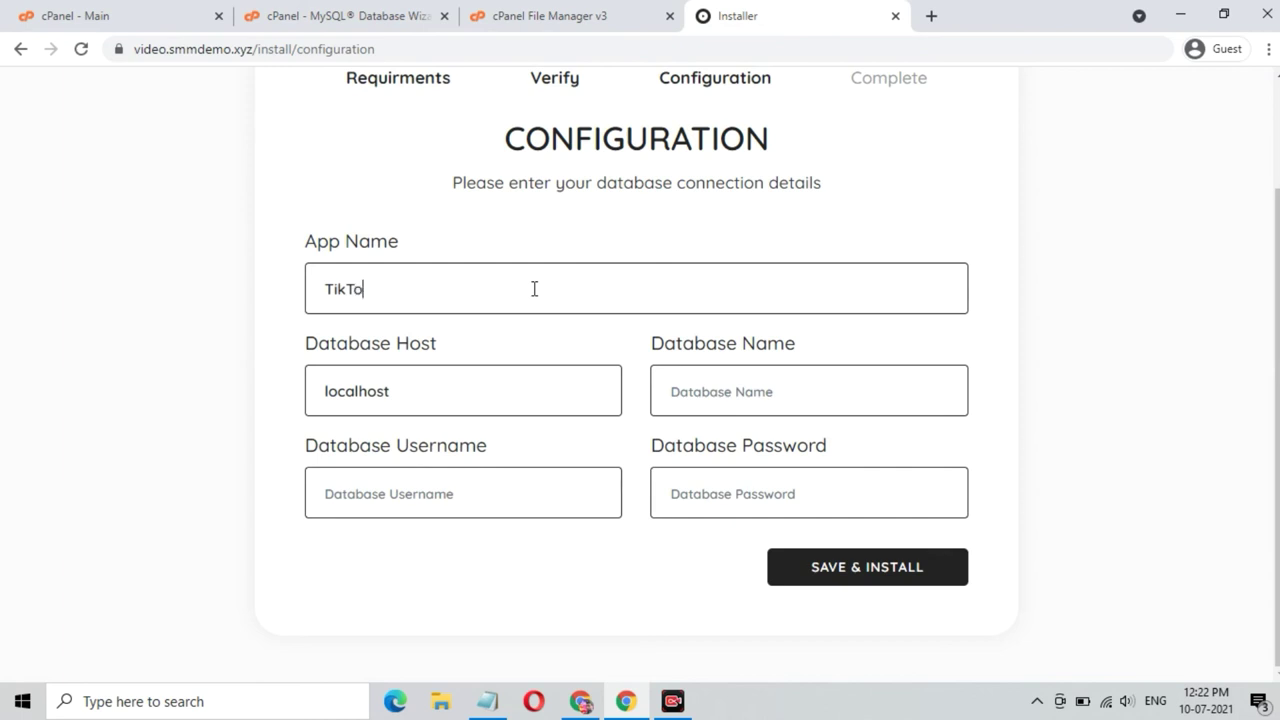
{"action": "type", "text": "k"}
{"action": "left_click", "coordinate": [755, 482]}
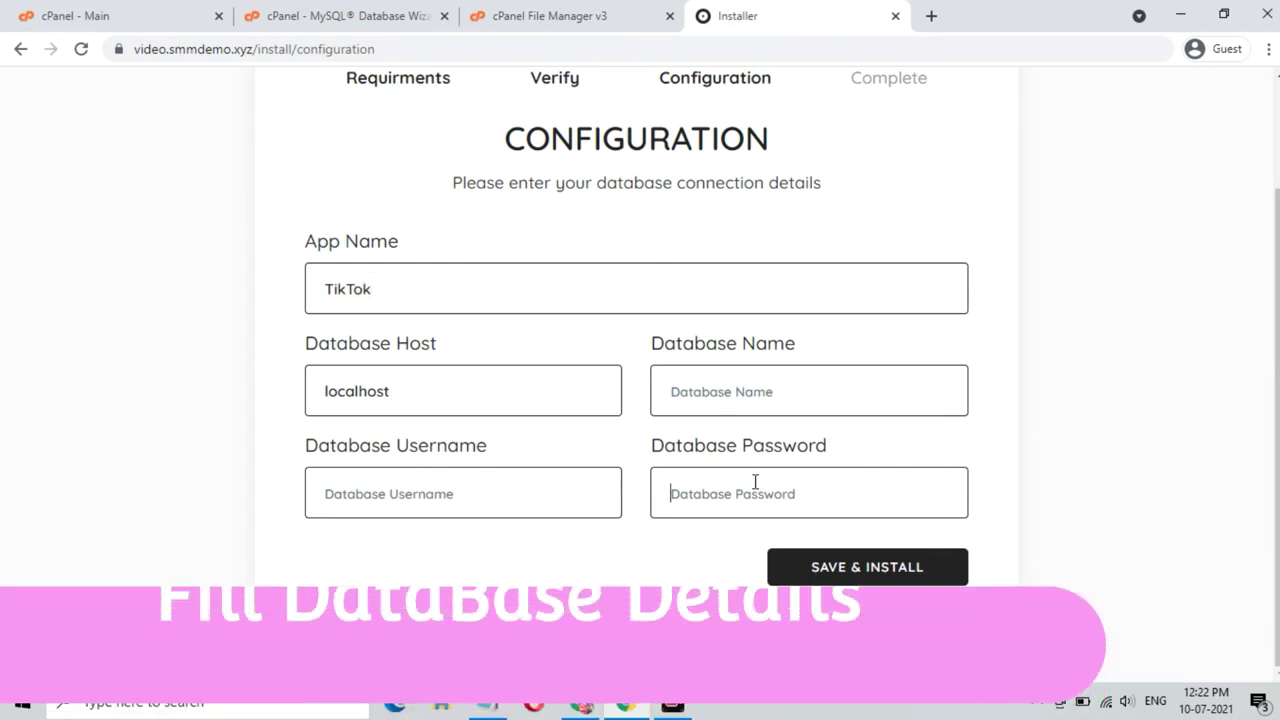
{"action": "key", "text": "ctrl+v"}
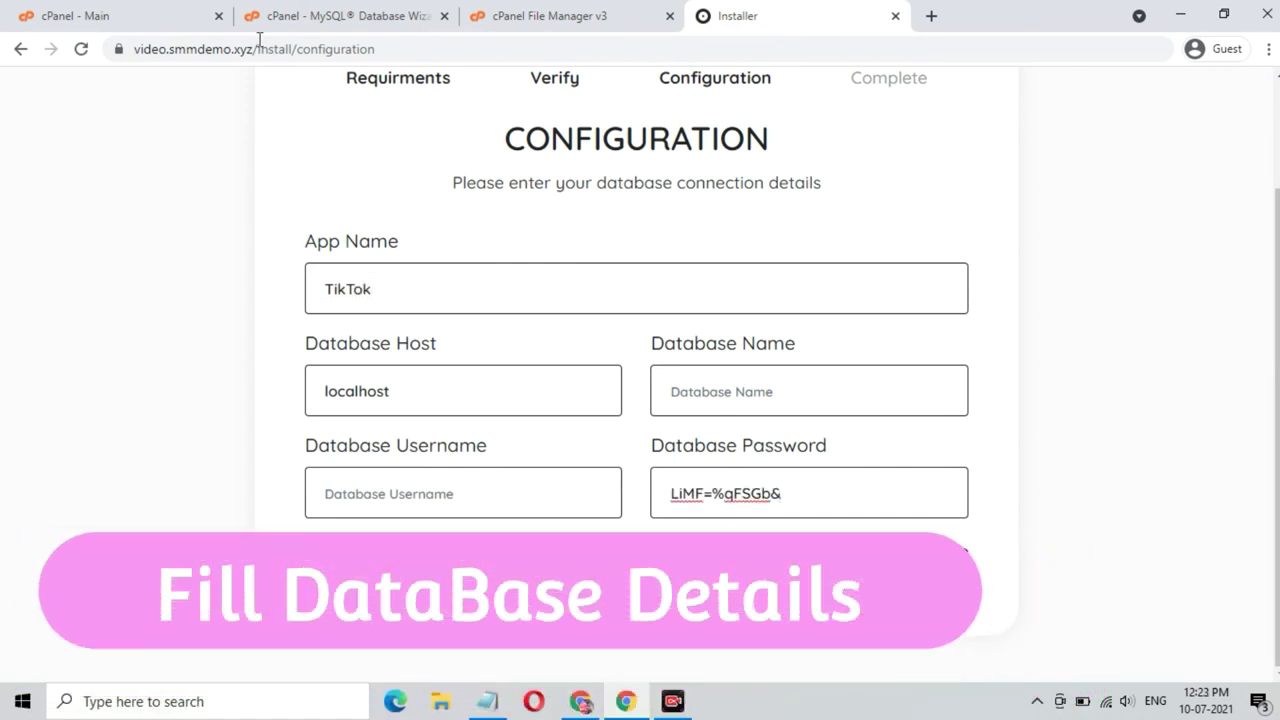
- Copy the database name smmdemox_tiktok from cPanel's wizard success message
{"action": "left_click", "coordinate": [410, 22]}
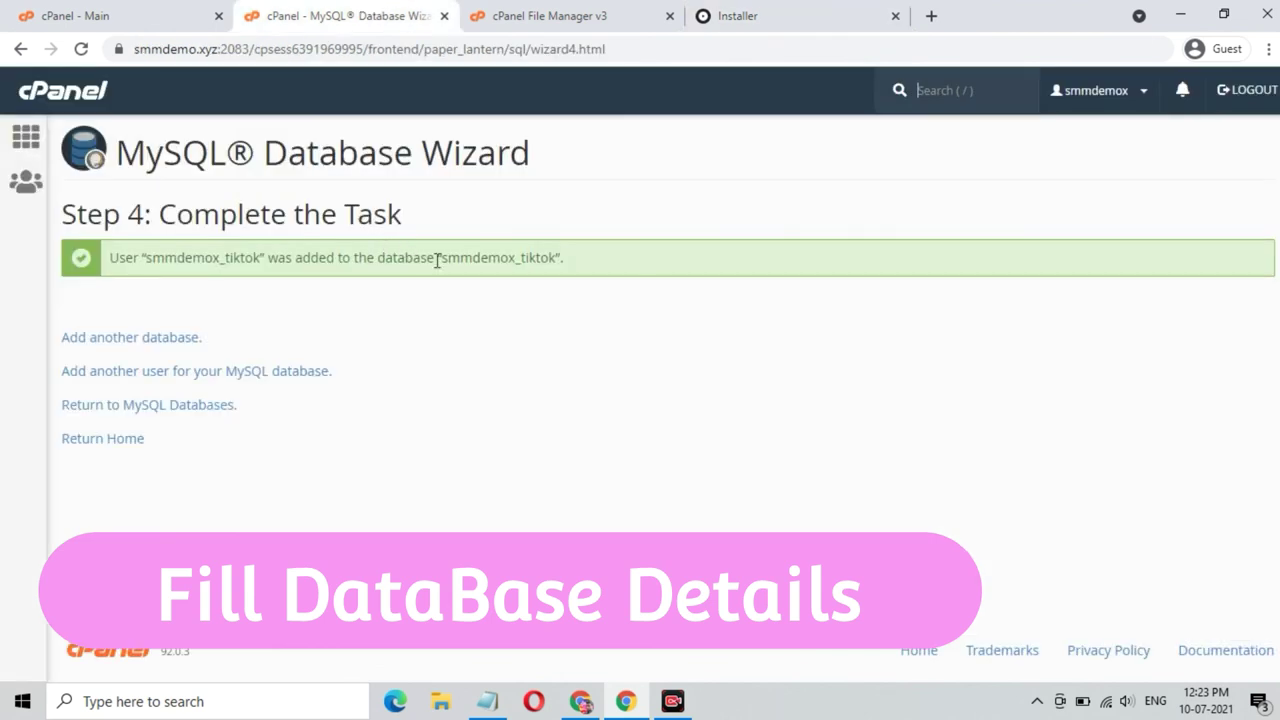
{"action": "left_click_drag", "start_coordinate": [443, 258], "coordinate": [551, 266]}
{"action": "right_click", "coordinate": [530, 261]}
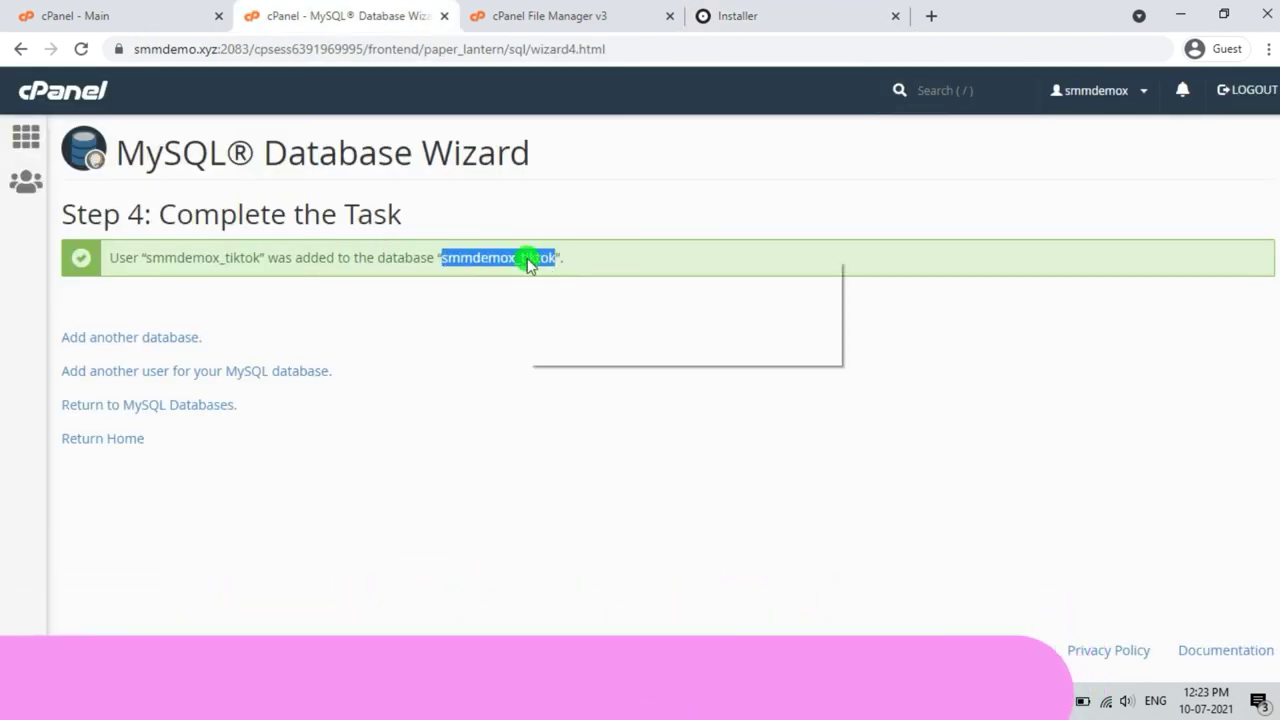
{"action": "left_click", "coordinate": [549, 275]}
{"action": "left_click", "coordinate": [749, 16]}
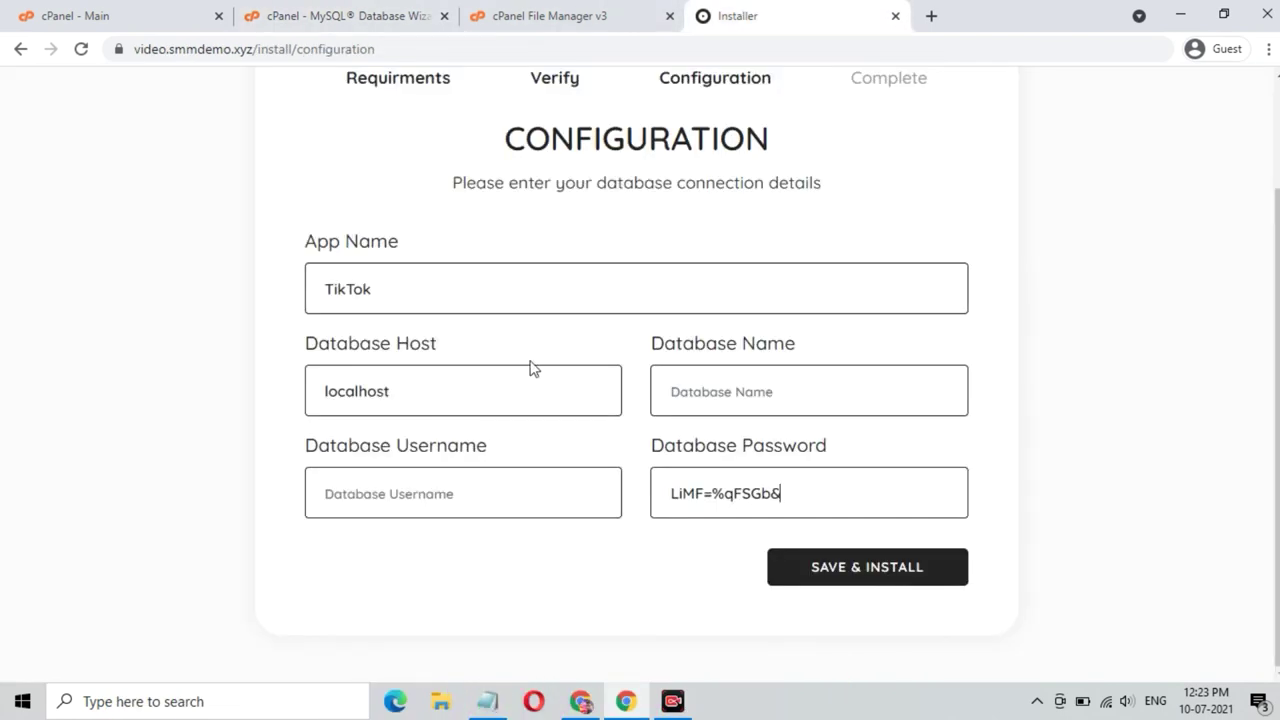
- Enter smmdemox_tiktok as Database Username and Database Name, then Save & Install
{"action": "left_click", "coordinate": [470, 480]}
{"action": "key", "text": "ctrl+v"}
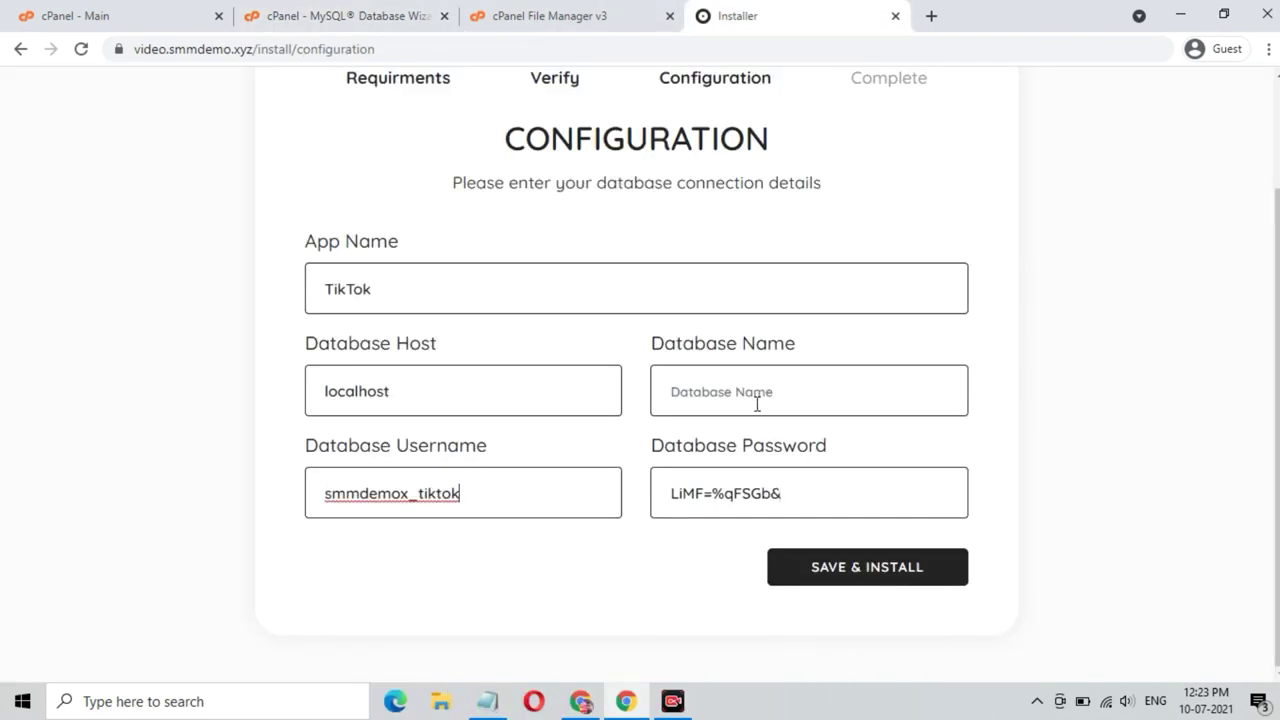
{"action": "left_click", "coordinate": [758, 397]}
{"action": "key", "text": "ctrl+v"}
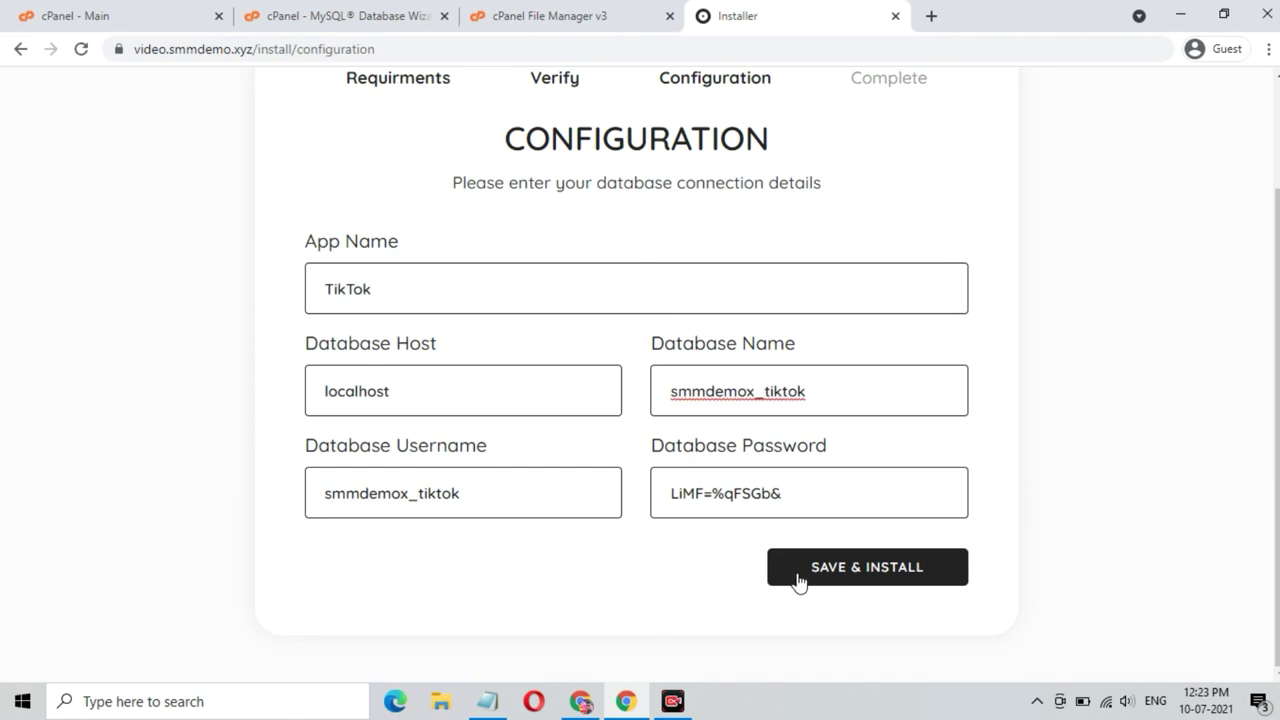
{"action": "left_click", "coordinate": [828, 556]}
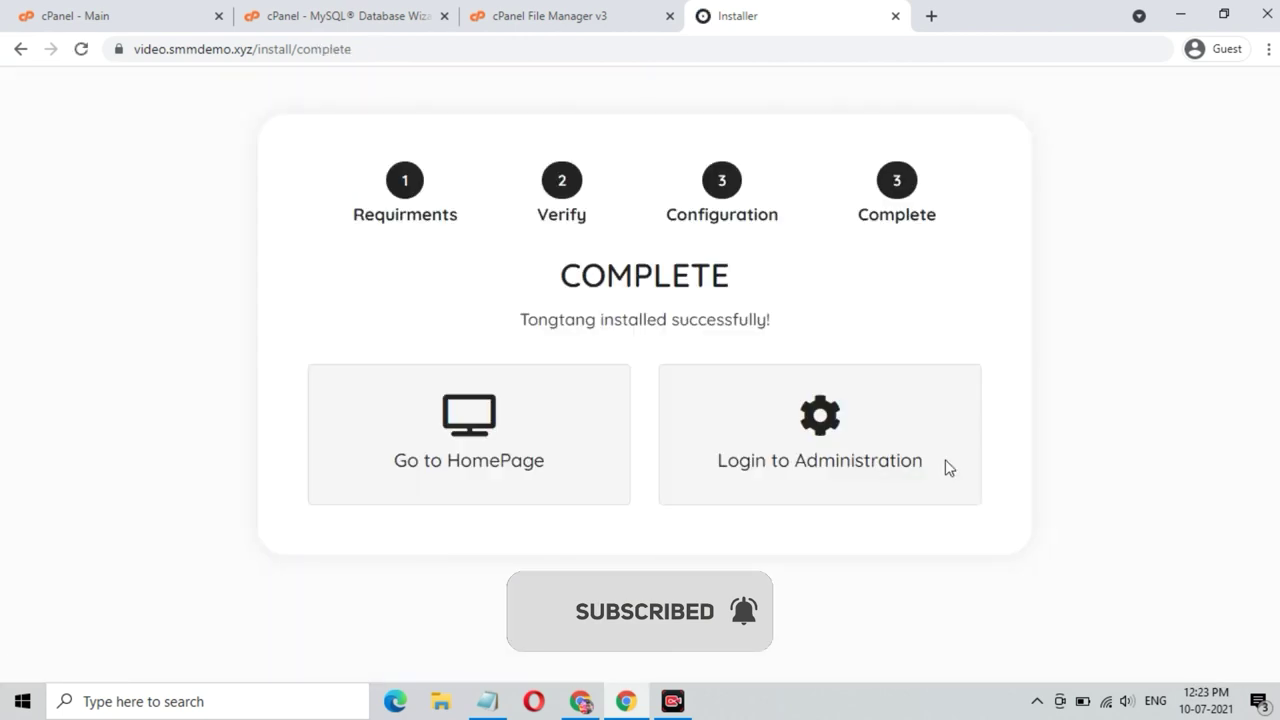
- Go to the fresh site's homepage and scroll down through the Trending video grid
{"action": "left_click", "coordinate": [459, 432]}
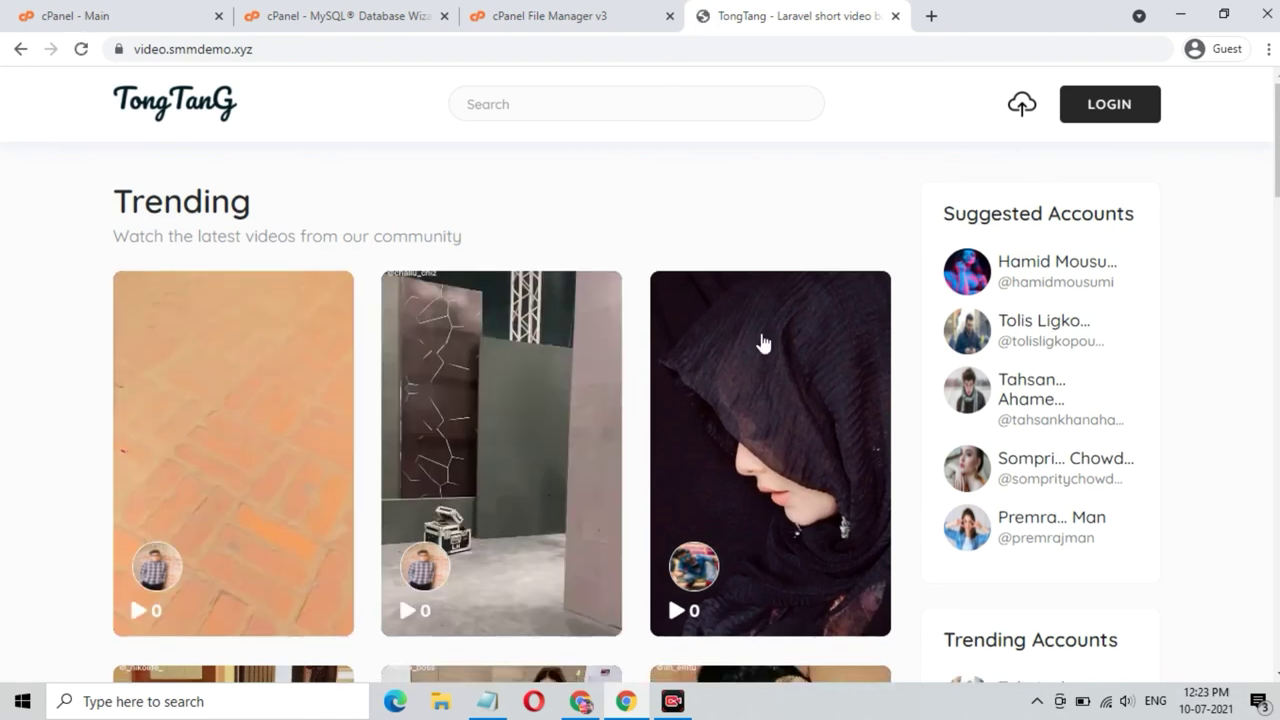
{"action": "scroll", "coordinate": [765, 350], "scroll_direction": "down", "scroll_amount": 5}
{"action": "scroll", "coordinate": [768, 362], "scroll_direction": "down", "scroll_amount": 5}
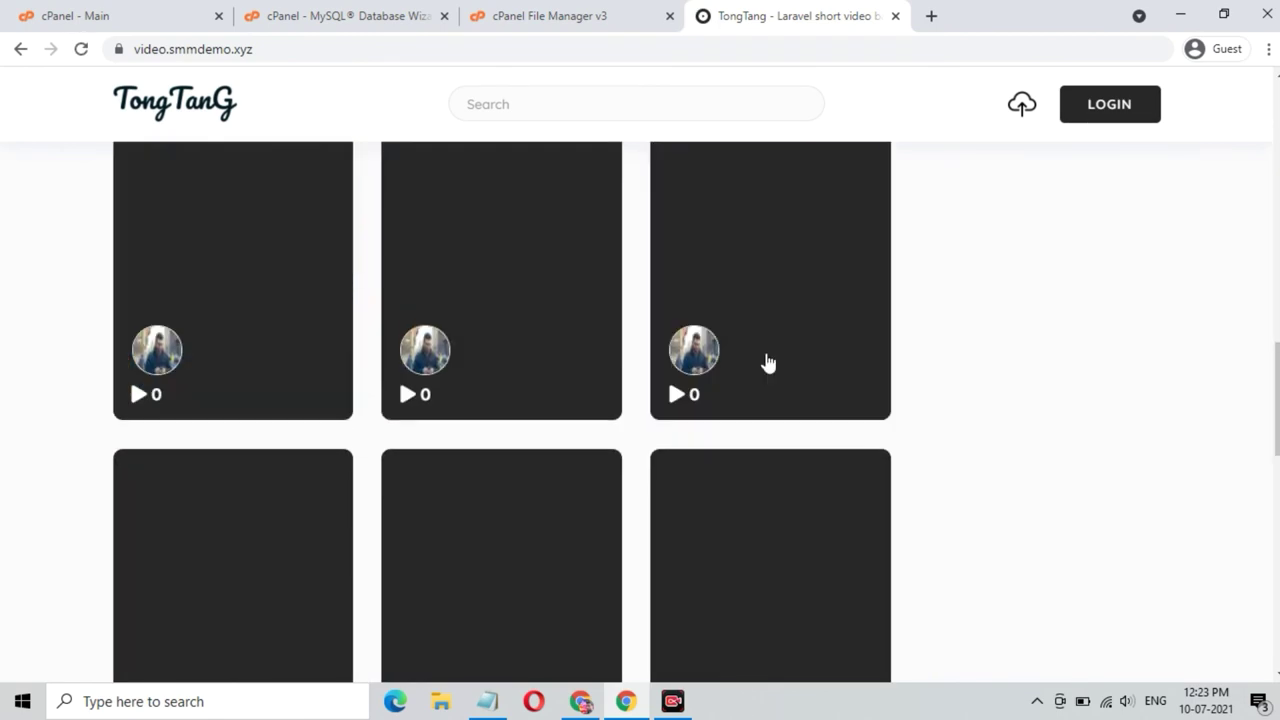
{"action": "scroll", "coordinate": [768, 362], "scroll_direction": "down", "scroll_amount": 5}
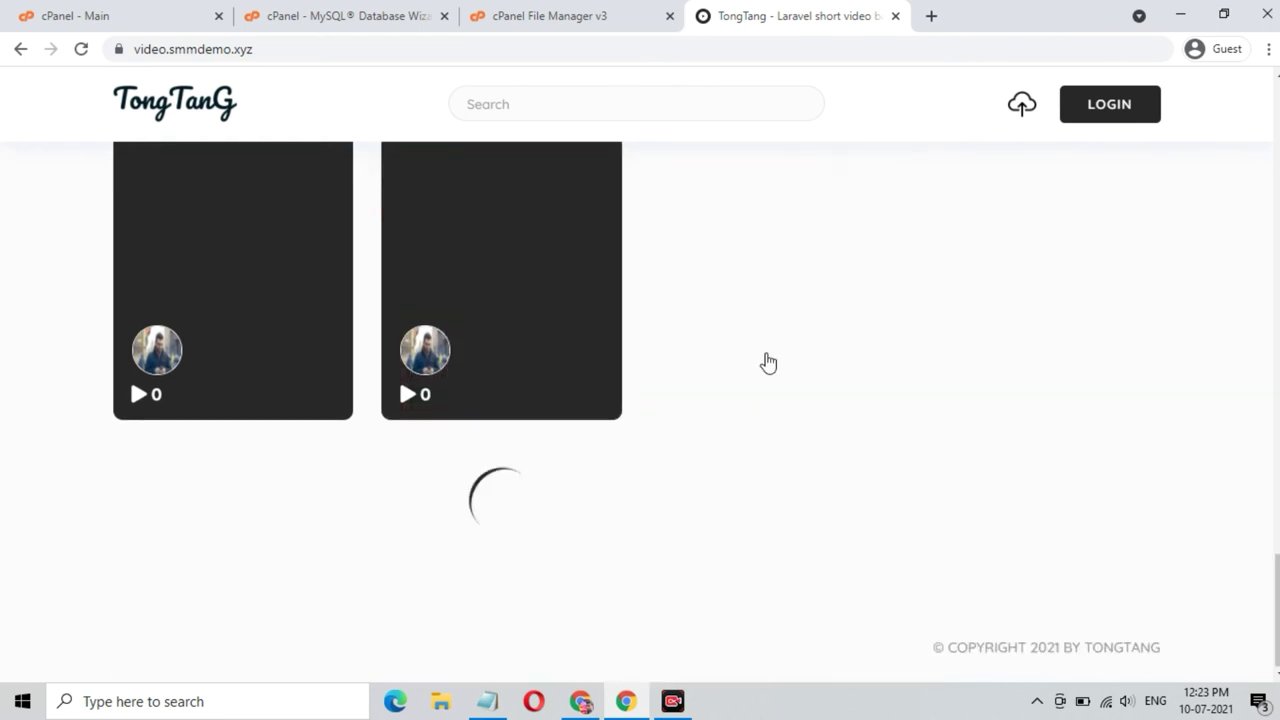
{"action": "scroll", "coordinate": [768, 362], "scroll_direction": "down", "scroll_amount": 1}
{"action": "scroll", "coordinate": [768, 362], "scroll_direction": "down", "scroll_amount": 3}
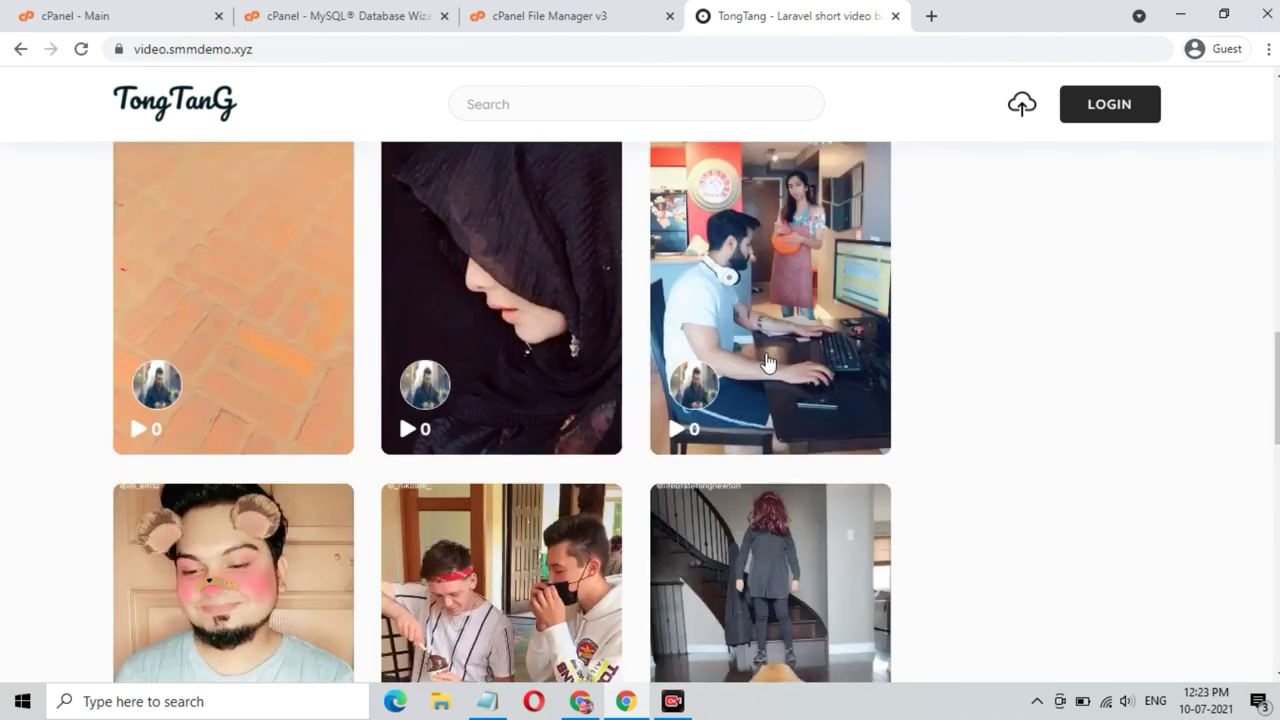